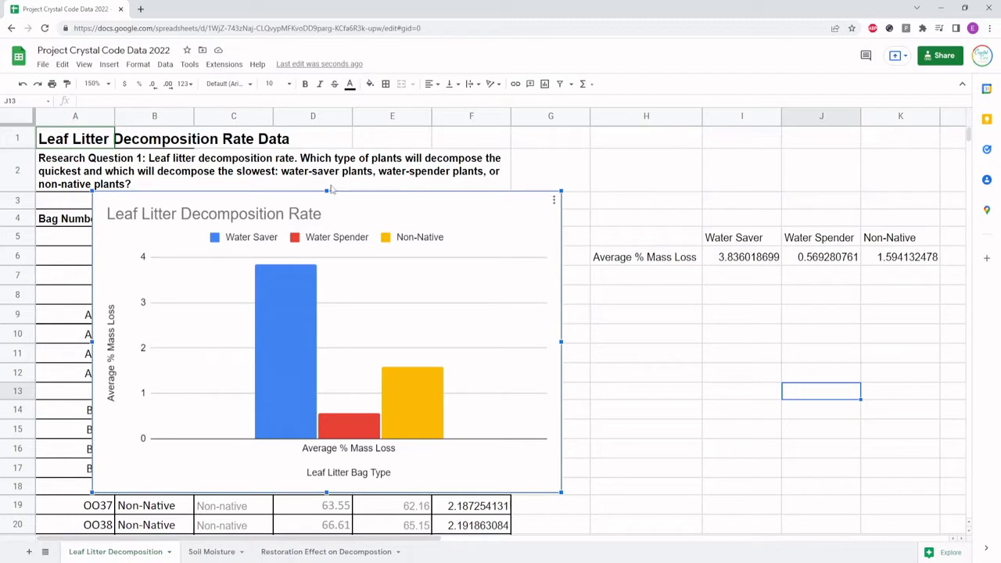
Examine the average % mass loss bars for each bag type, moving the chart aside and back to view the underlying data
mouse_move(432, 431)
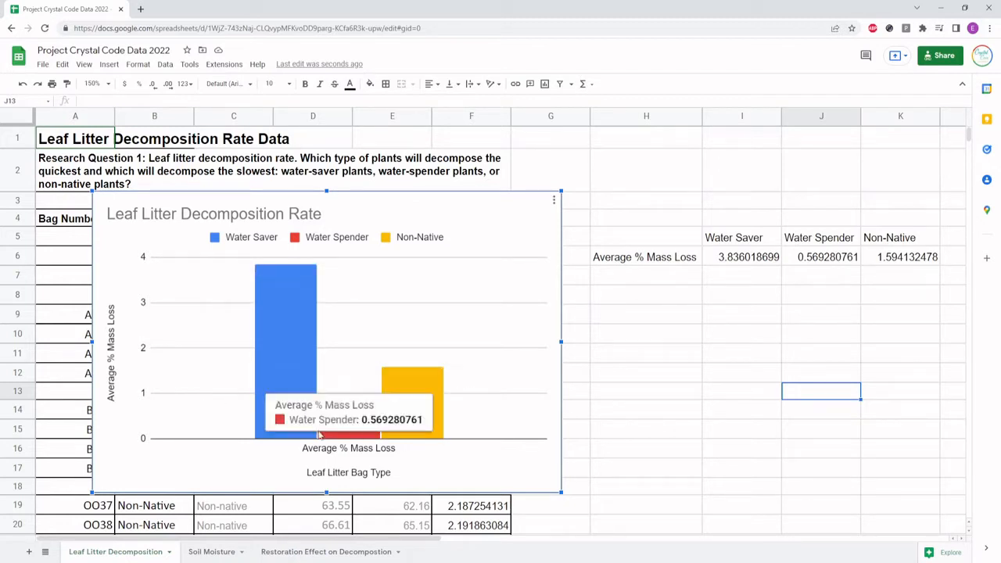
mouse_move(370, 437)
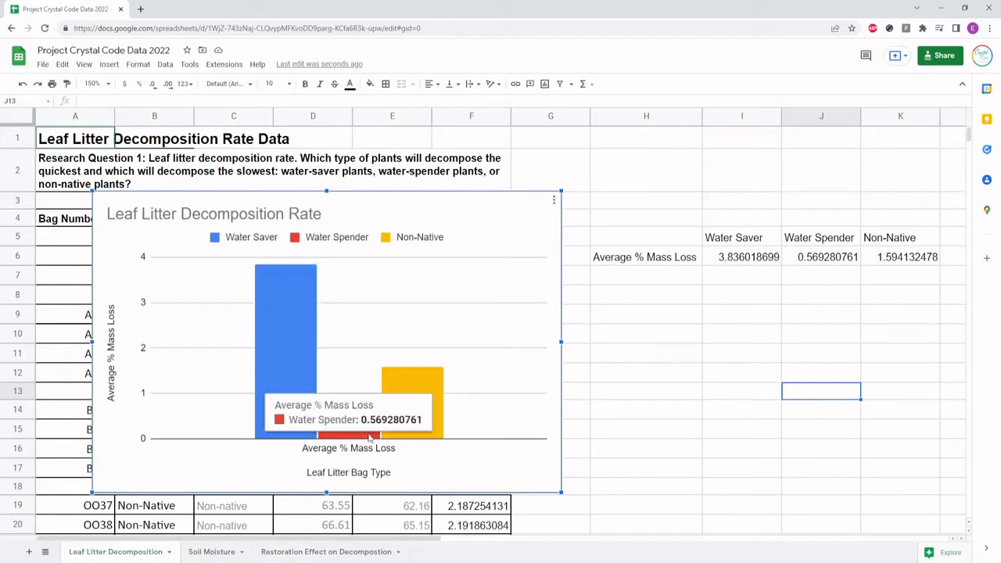
mouse_move(303, 368)
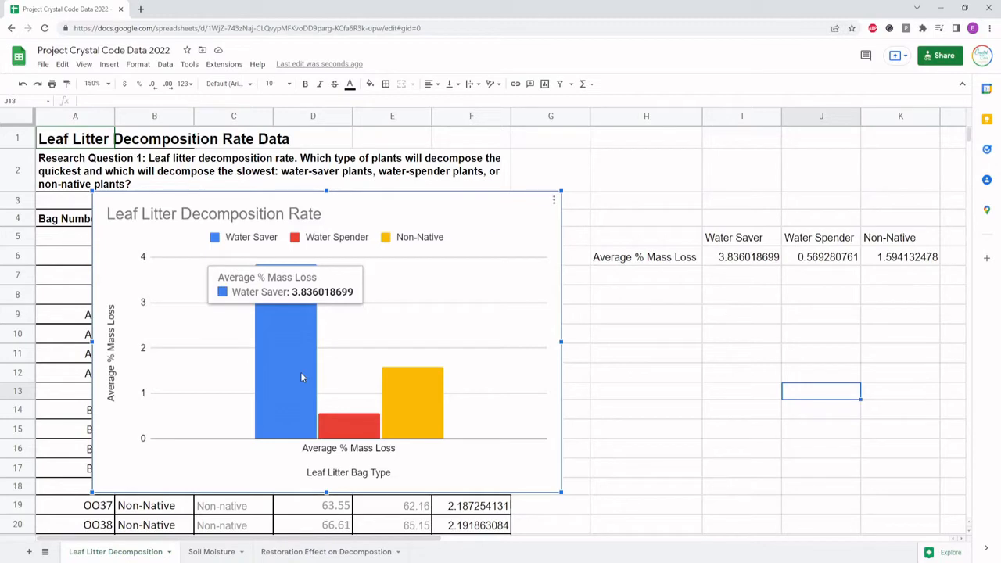
drag(469, 205, 911, 218)
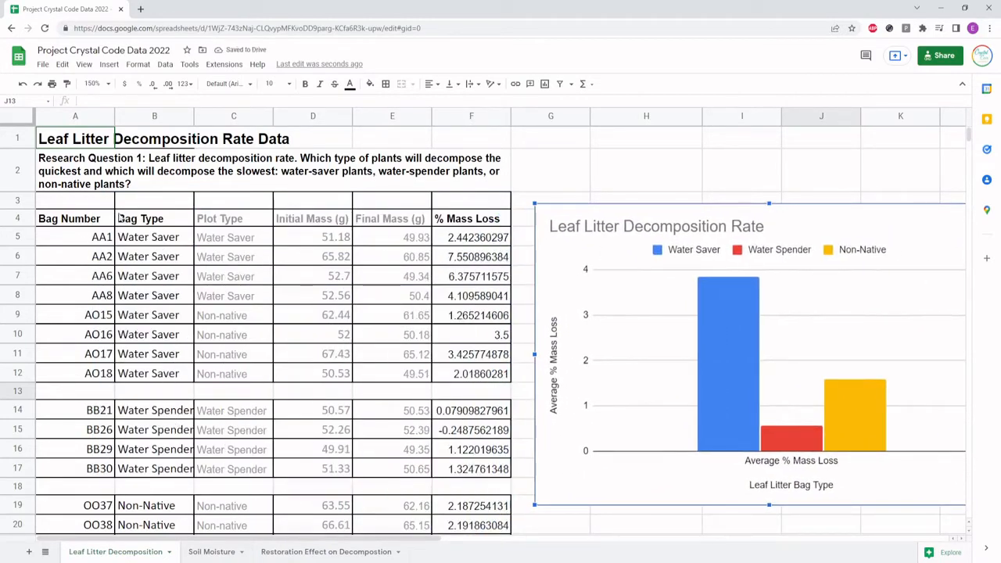
scroll(168, 263, down, 1)
drag(836, 185, 422, 194)
scroll(688, 379, up, 1)
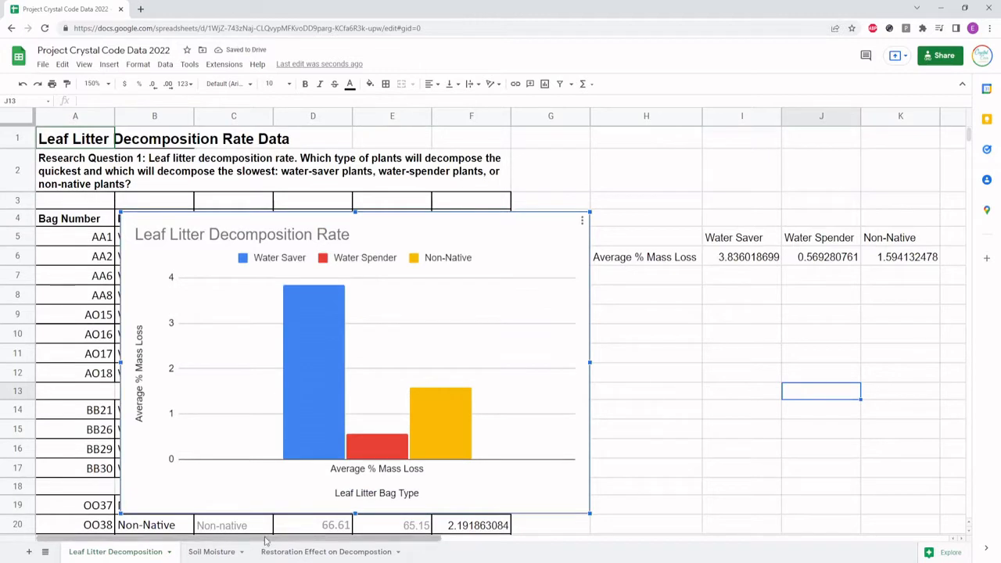
mouse_move(346, 407)
mouse_move(410, 399)
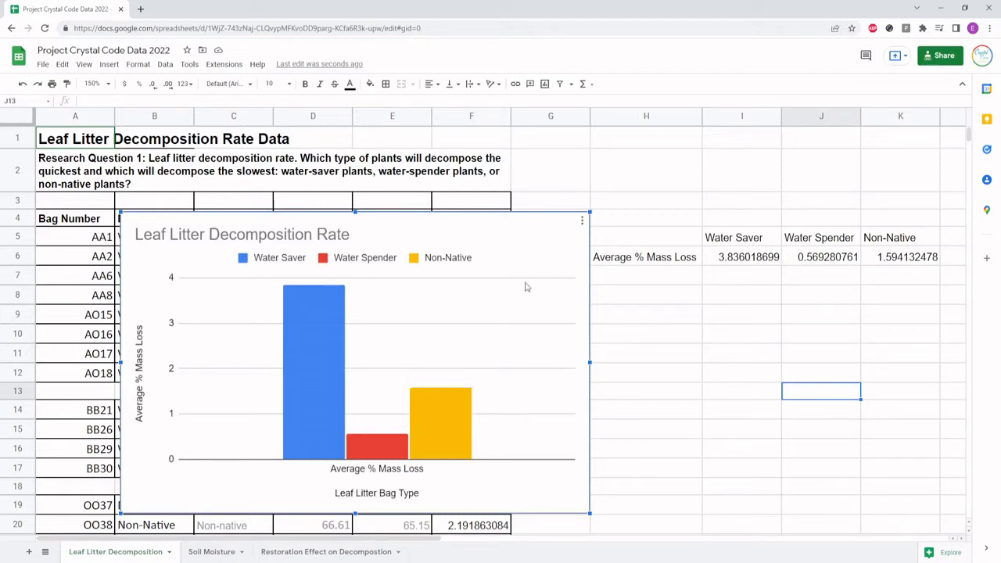
Move the decomposition rate chart against the edge of column A and shrink it to uncover the % Mass Loss column
drag(386, 228, 364, 180)
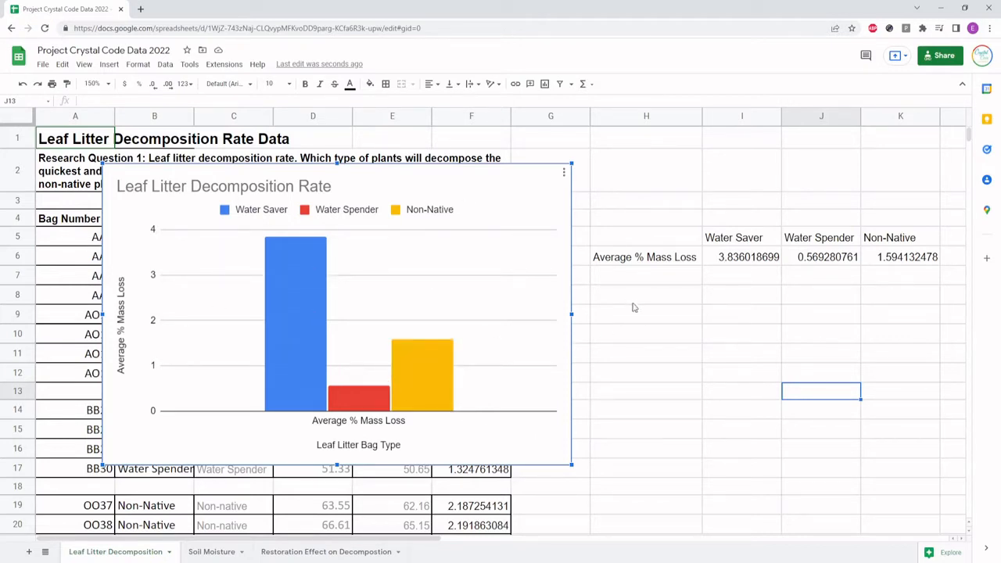
mouse_move(337, 381)
mouse_move(309, 308)
drag(395, 172, 330, 173)
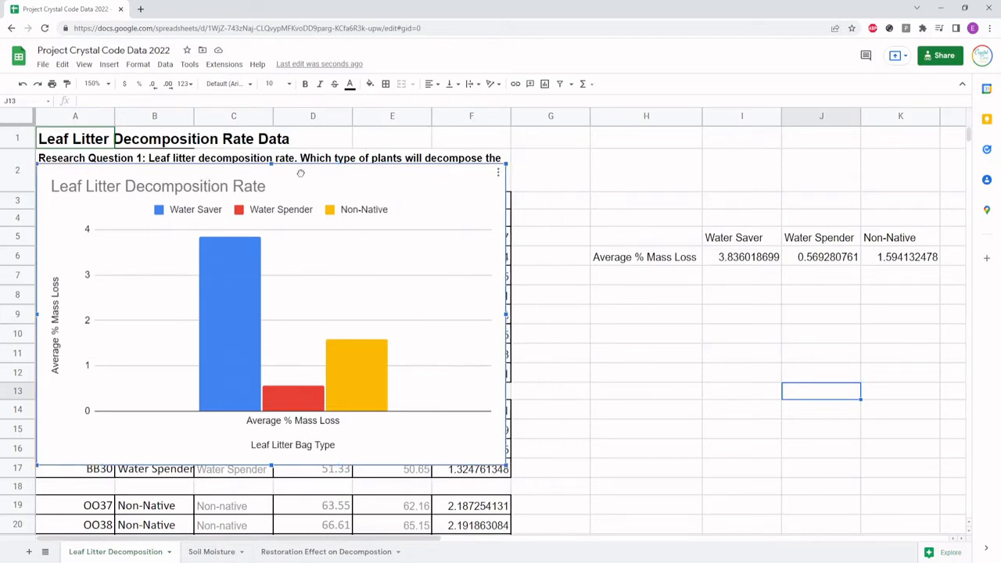
drag(505, 466, 422, 412)
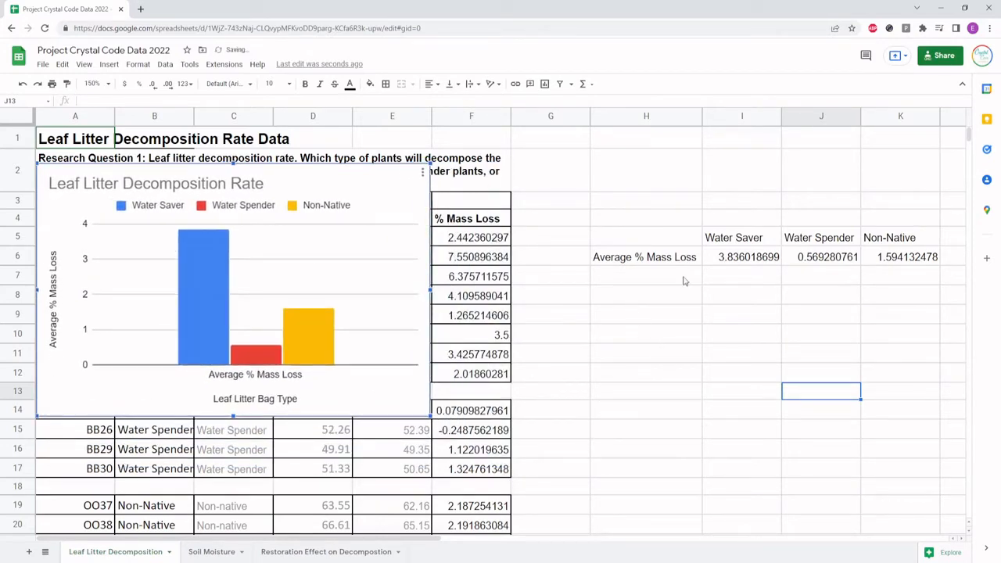
Enter the row label "Standard Deviation" in cell H10
click(610, 317)
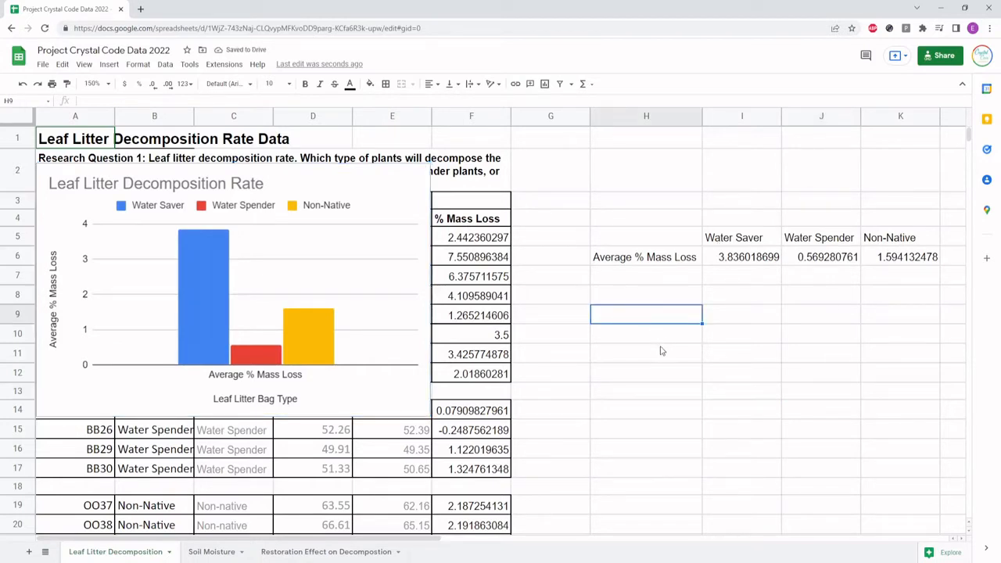
click(633, 338)
text(Sta)
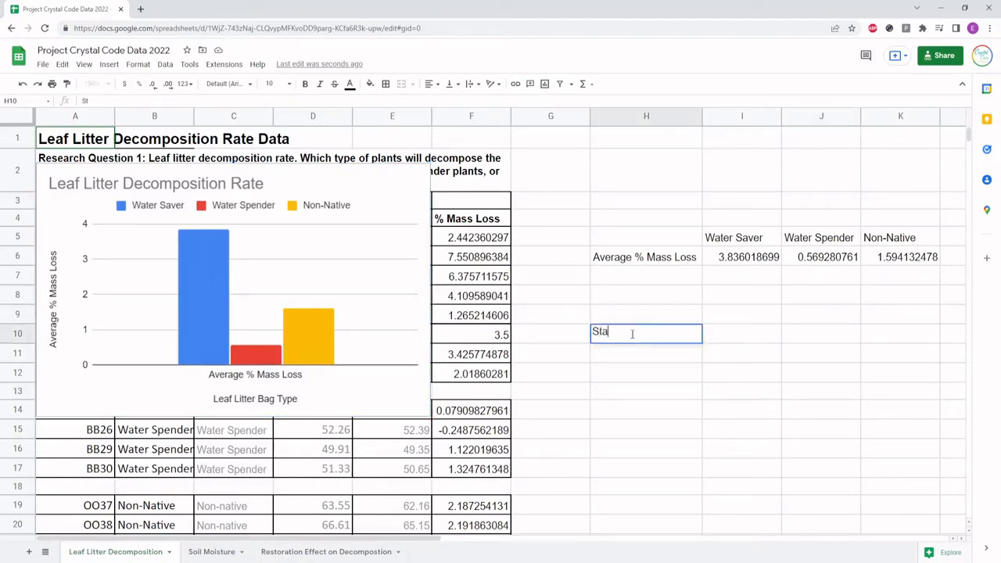
text(ndard Deviation)
key(Return)
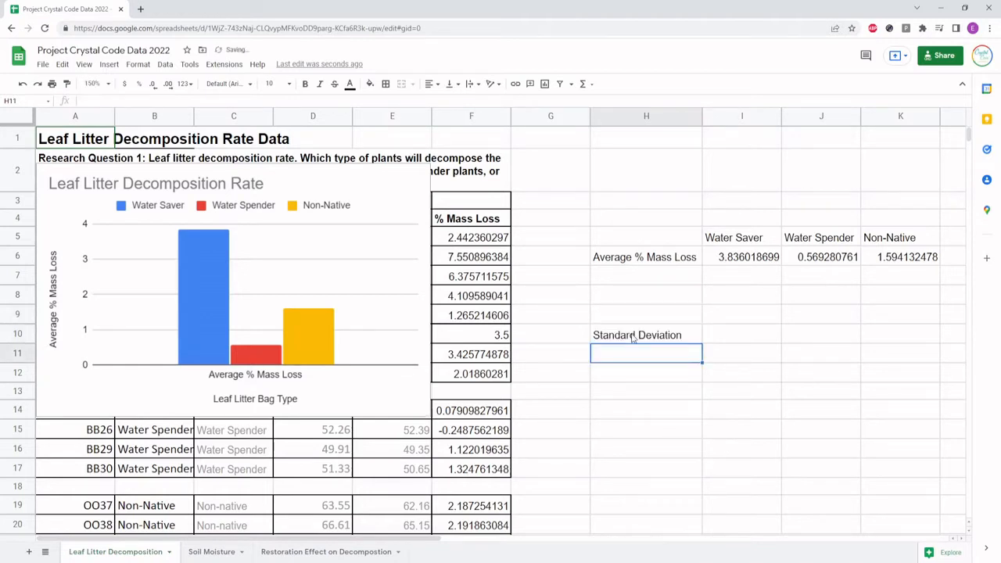
Copy the Water Saver, Water Spender and Non-Native headers from I5:K5 into I9:K9 above the standard deviation row
key(Up)
key(Right)
key(Up)
key(Up)
key(Up)
key(Up)
key(Up)
key(shift+Right)
key(shift+Right)
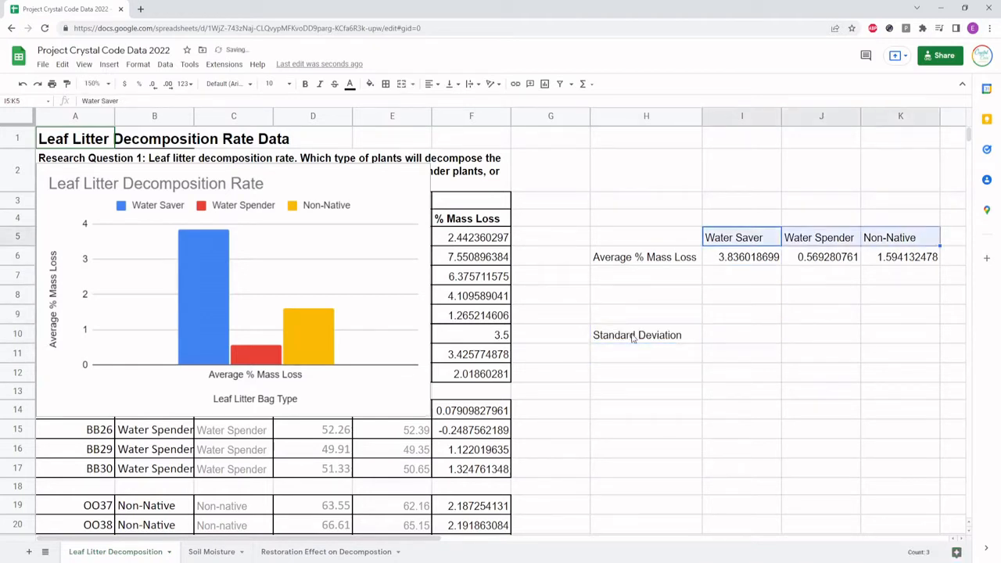
key(ctrl+c)
key(Down)
key(Down)
key(Down)
key(Down)
key(ctrl+v)
key(Left)
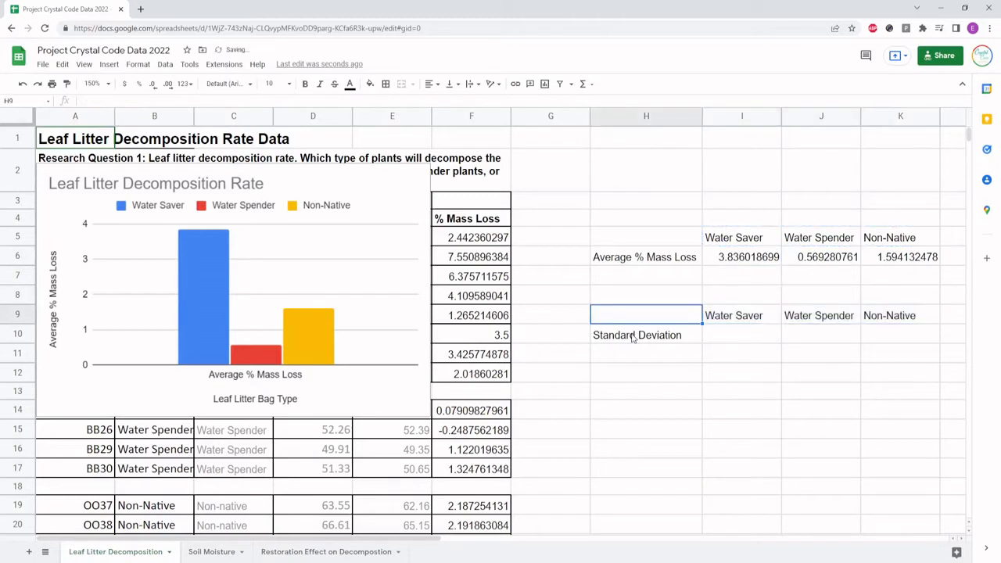
Calculate the Water Saver standard deviation in I10 with =STDEV(F5:F12)
key(Down)
key(Right)
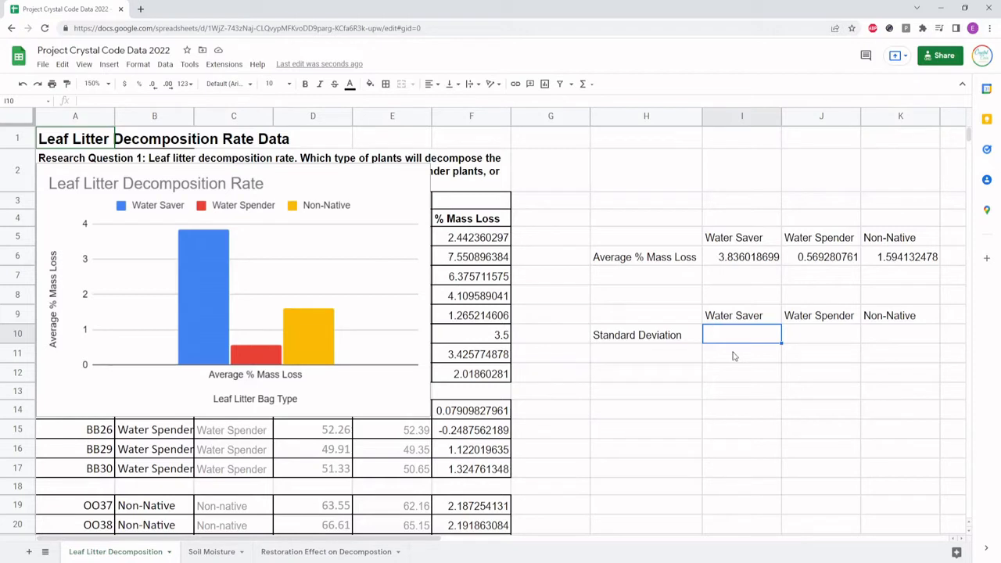
text(=stdev)
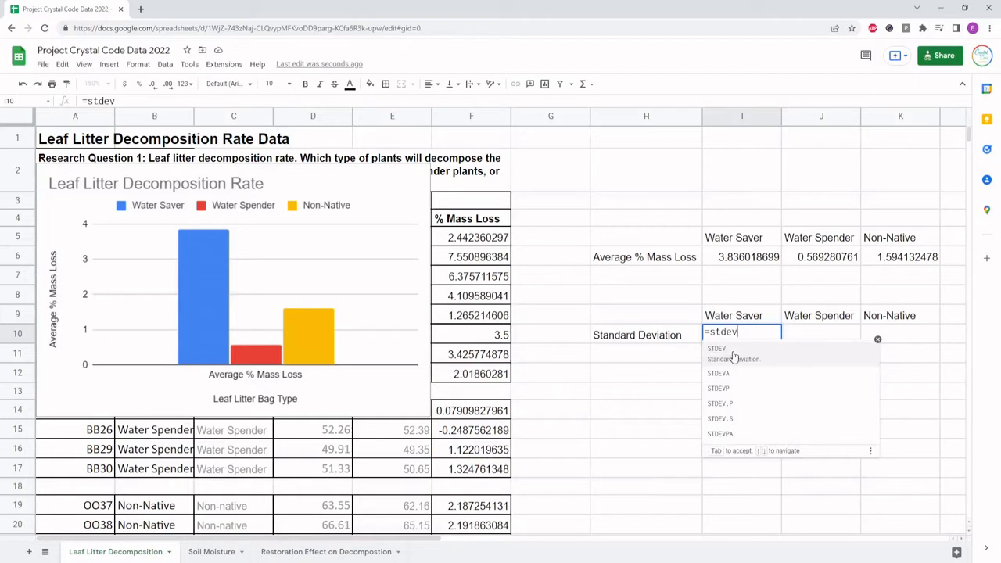
click(734, 357)
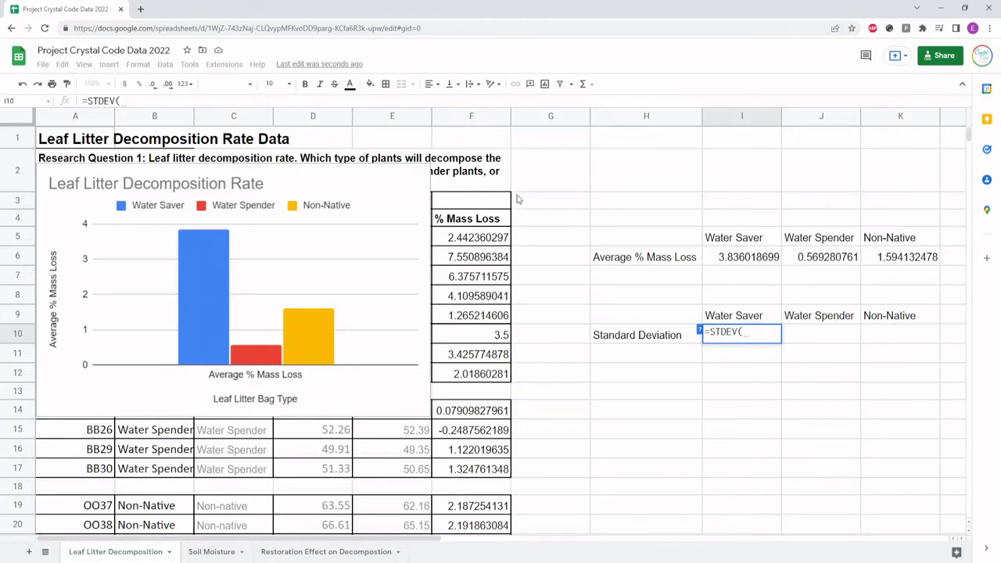
drag(484, 238, 489, 377)
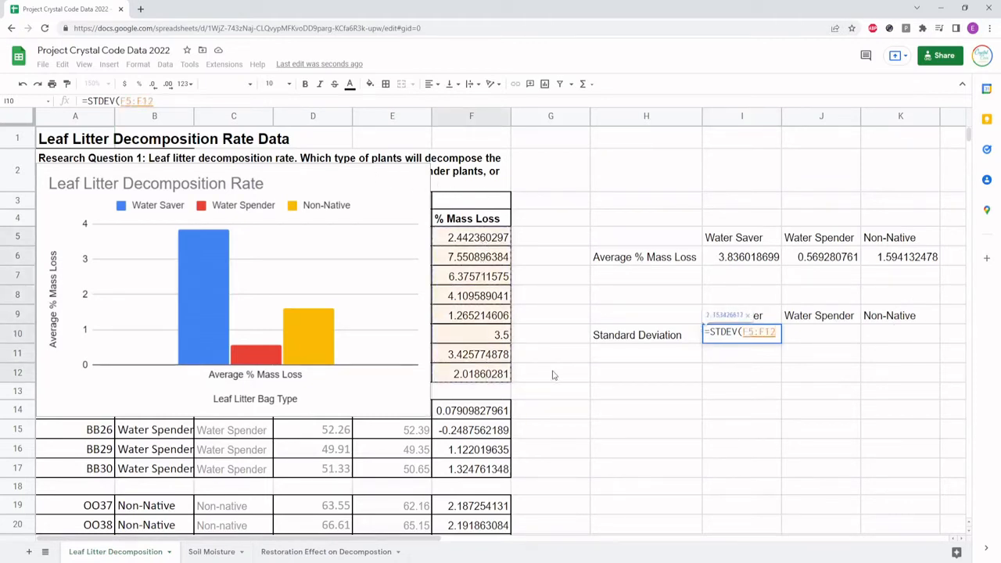
text())
key(Return)
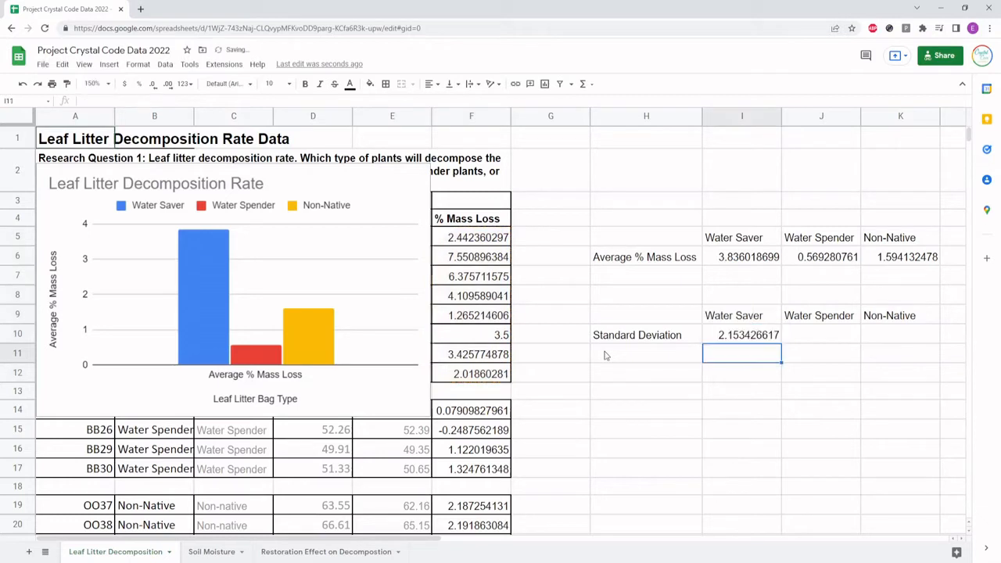
Calculate the Water Spender standard deviation in J10 with =STDEV(F14:F17)
click(838, 342)
text(=std)
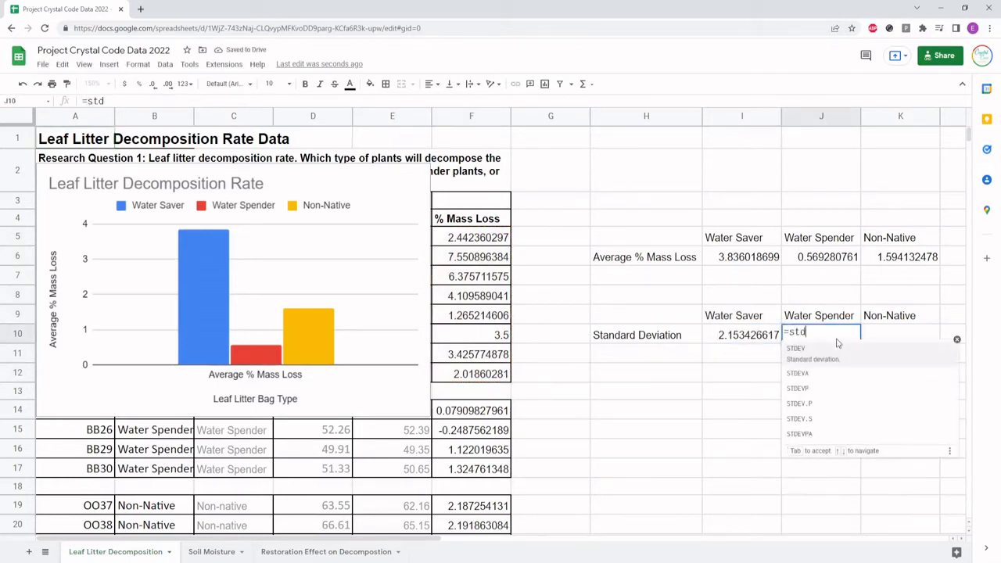
key(Tab)
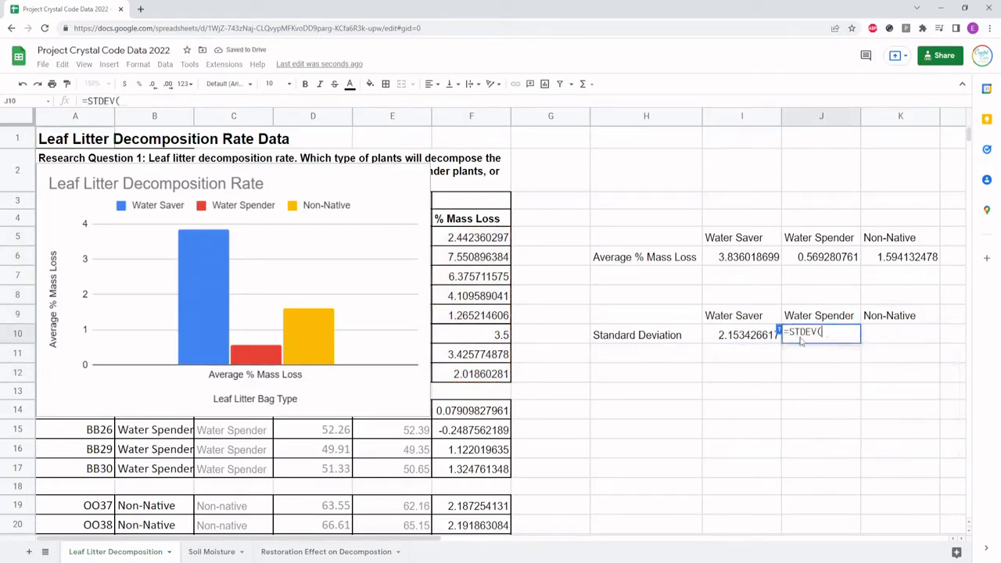
drag(472, 415, 476, 470)
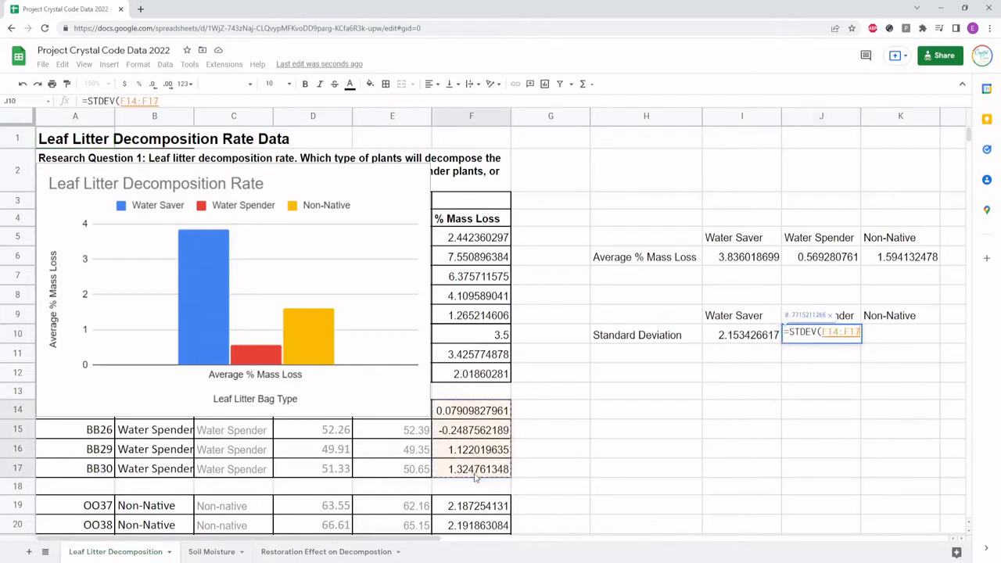
text())
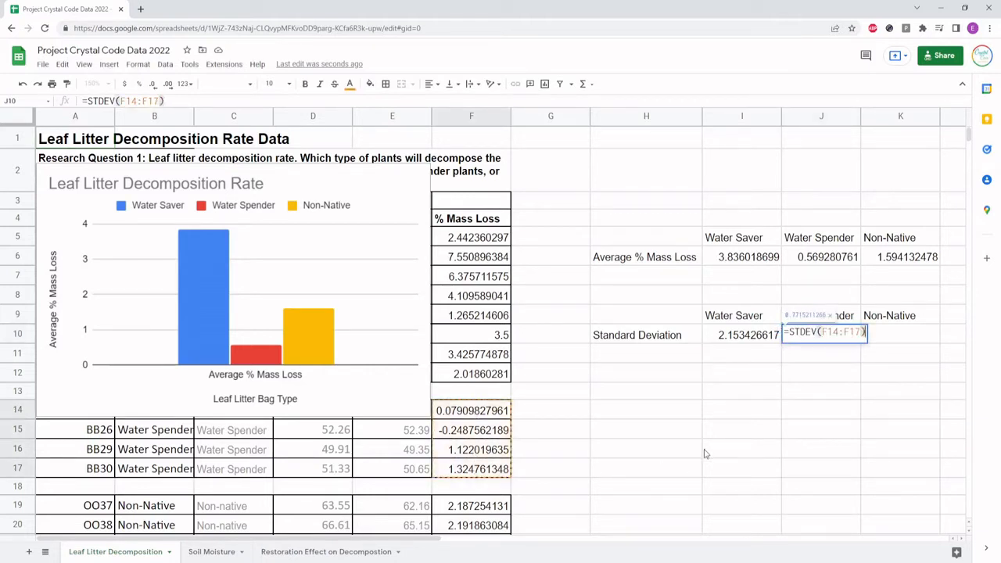
key(Return)
Calculate the Non-Native standard deviation in K10 with =STDEV(F19:F26)
click(909, 333)
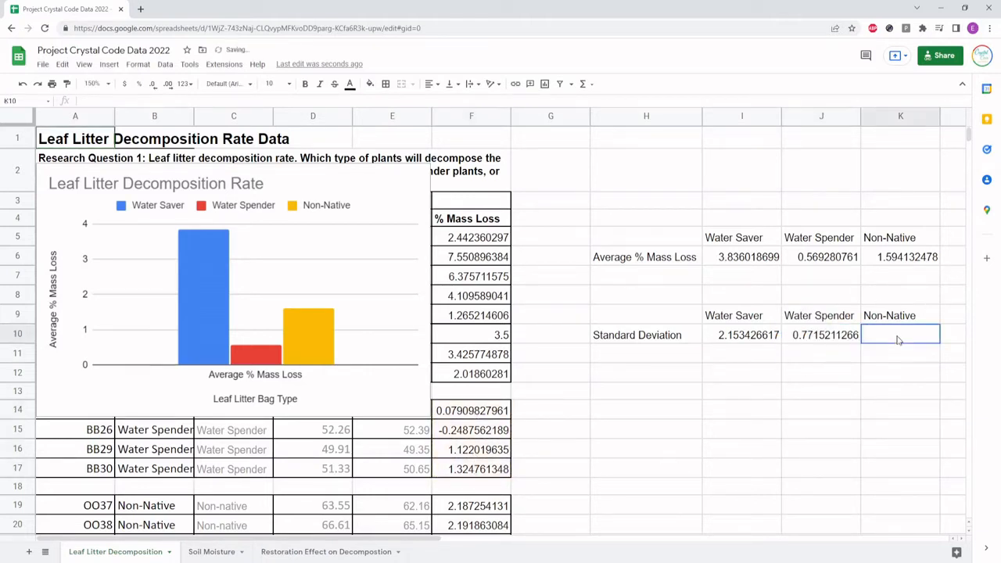
text(=stdev()
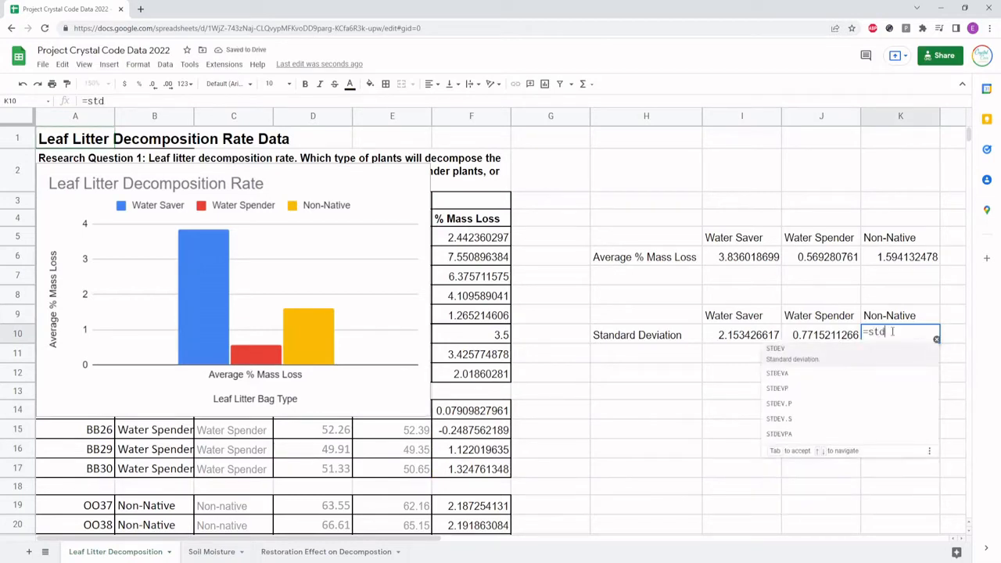
scroll(625, 406, down, 1)
scroll(625, 406, down, 2)
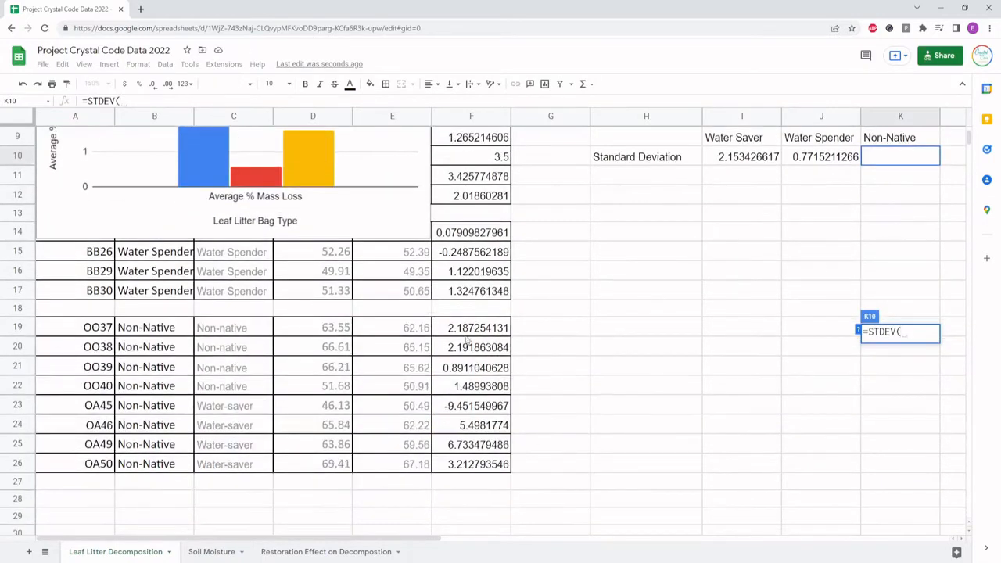
drag(453, 327, 457, 366)
drag(456, 404, 461, 465)
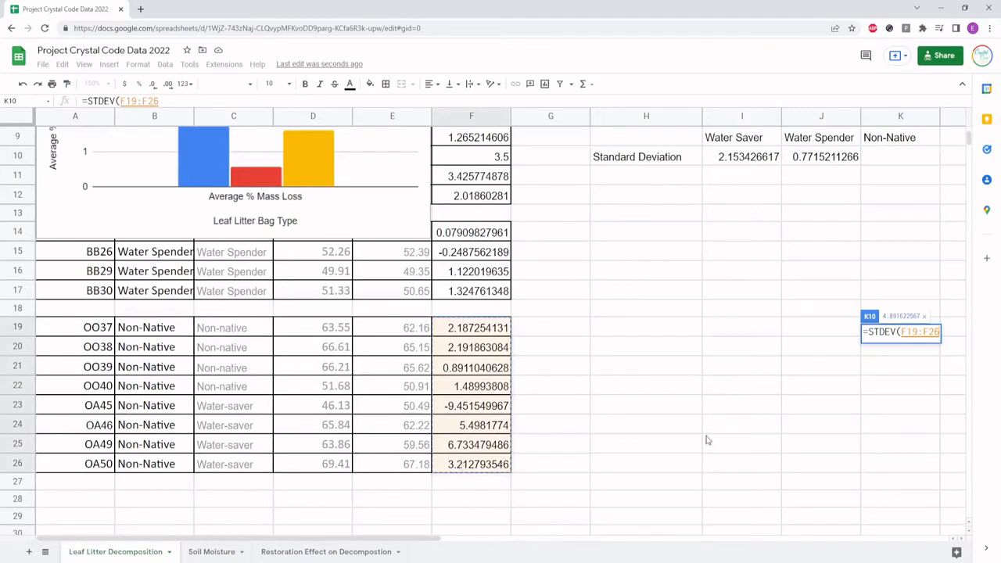
scroll(706, 438, up, 2)
text())
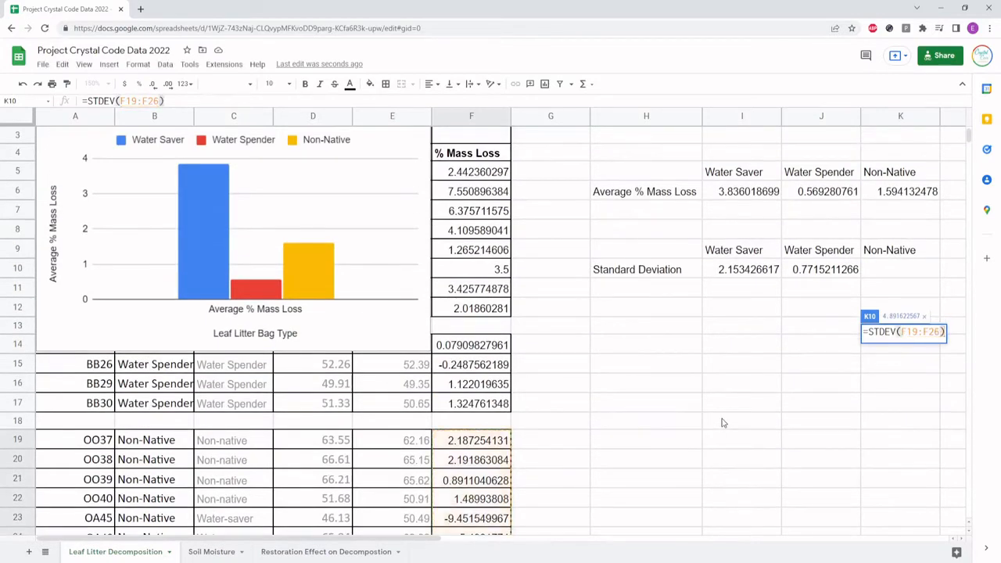
key(Return)
scroll(782, 244, up, 1)
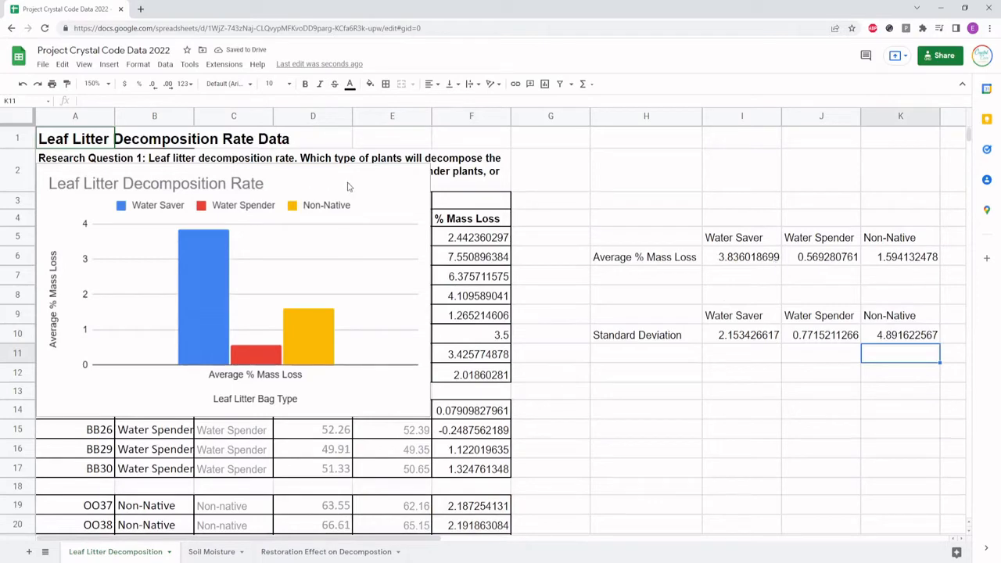
Enlarge the decomposition rate chart and reposition it over columns A to G, rows 2 to 16
mouse_move(331, 174)
mouse_down()
mouse_move(414, 200)
mouse_move(332, 167)
mouse_up()
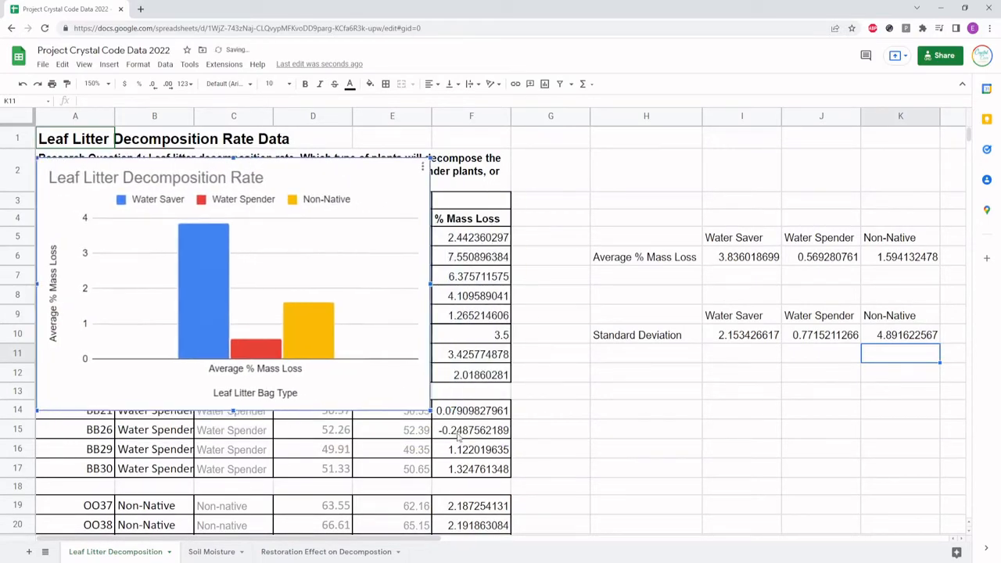
drag(430, 411, 525, 467)
drag(401, 172, 425, 167)
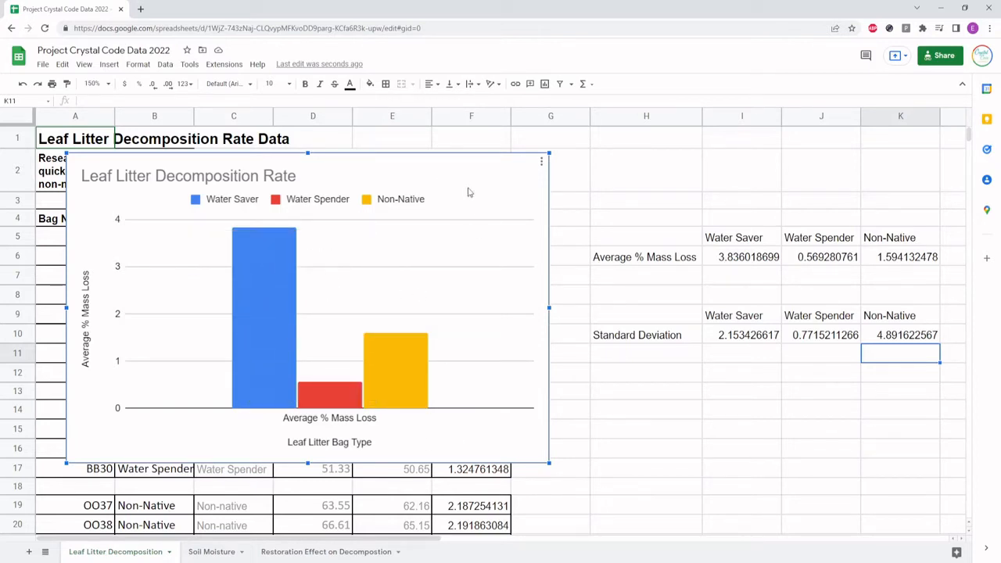
Add error bars of type Constant to the Water Saver series of the Leaf Litter Decomposition Rate chart
click(541, 165)
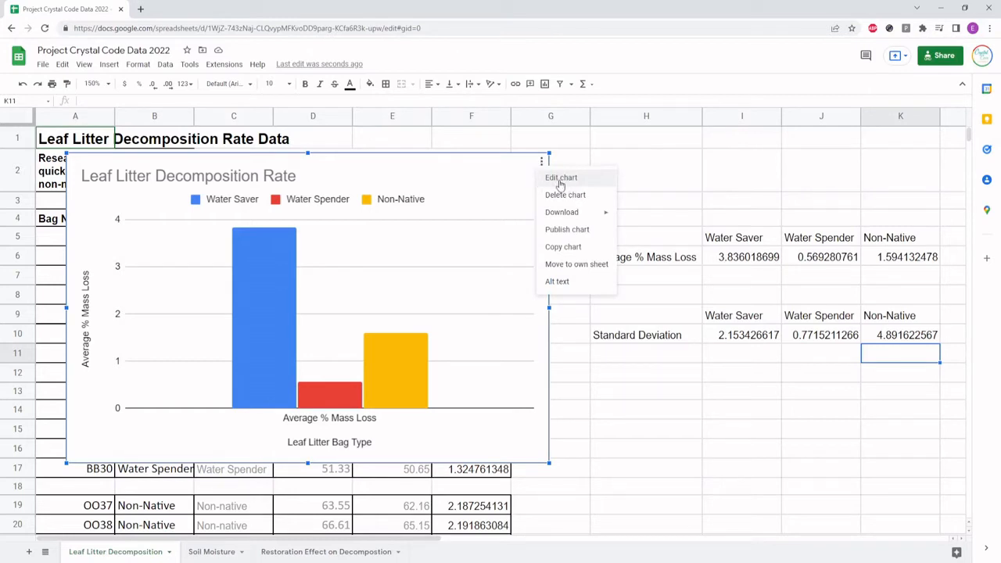
click(560, 181)
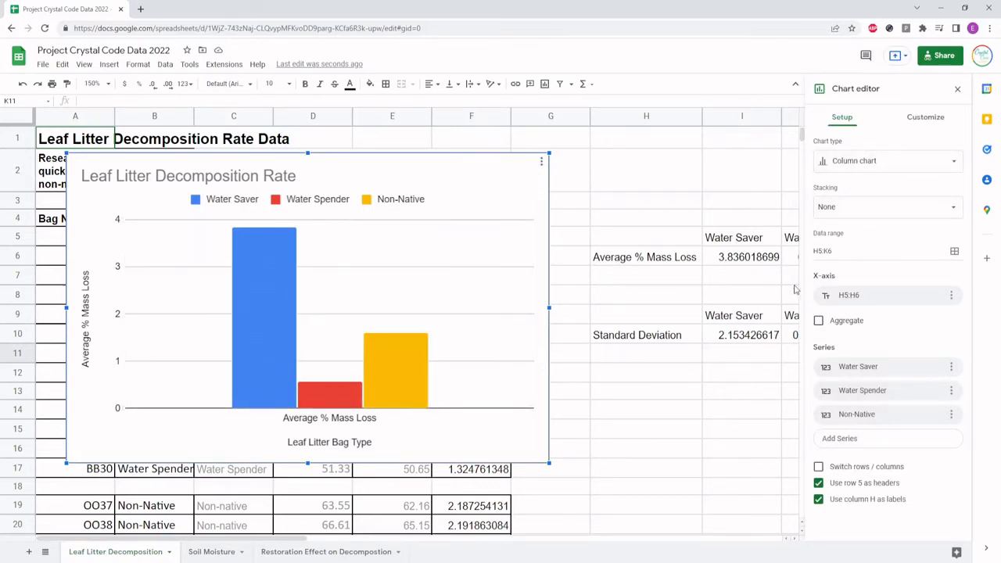
click(924, 117)
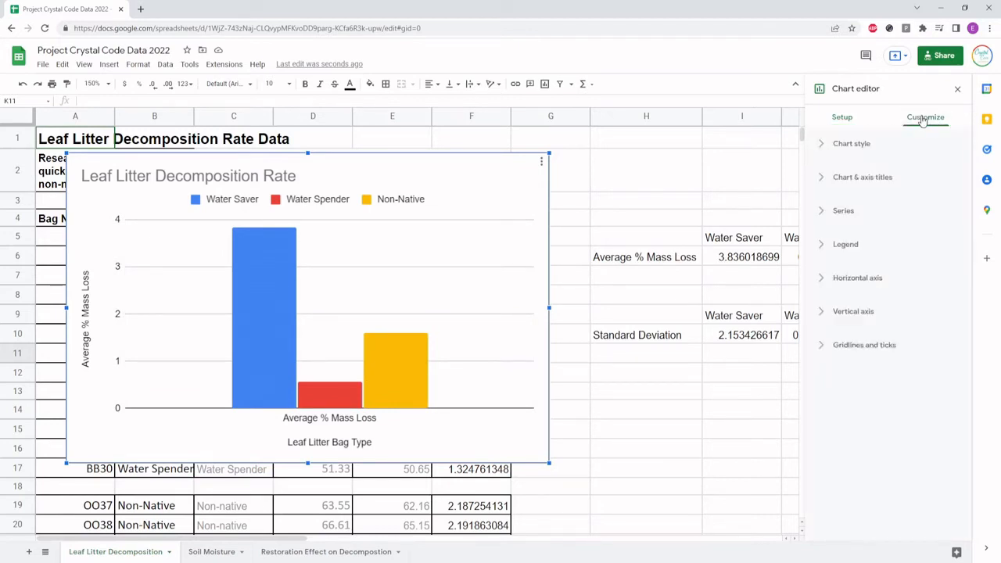
click(842, 214)
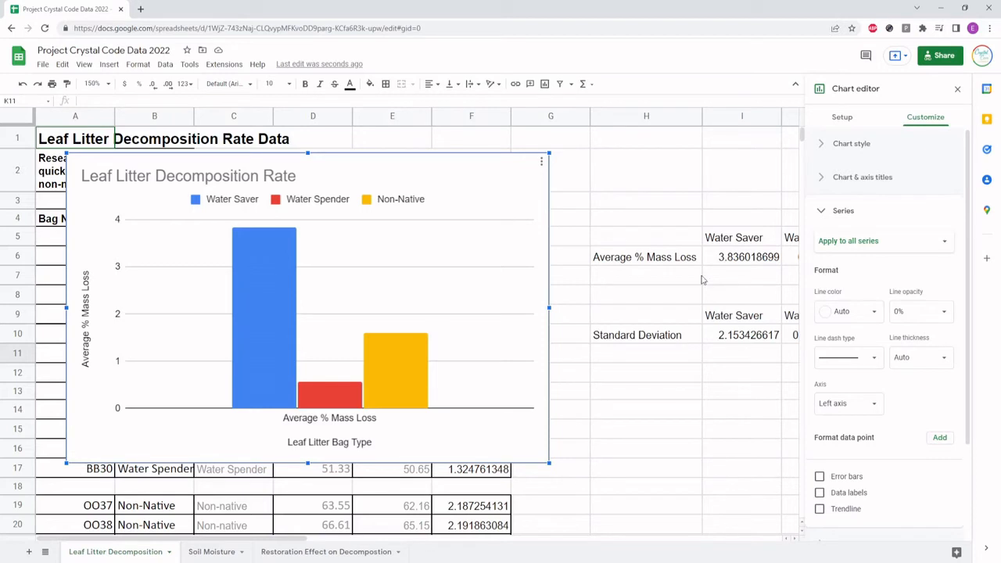
click(845, 247)
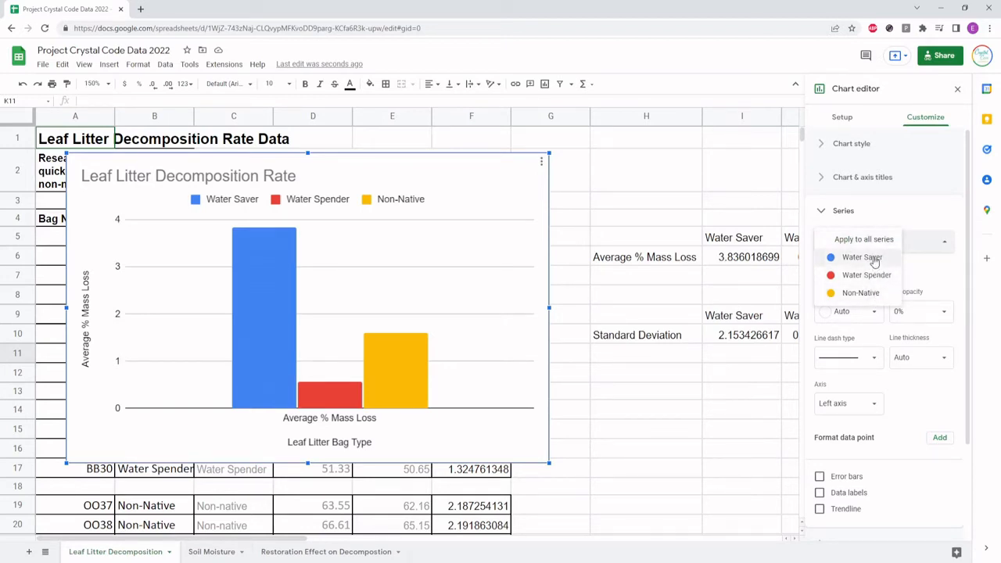
click(874, 259)
scroll(874, 260, down, 1)
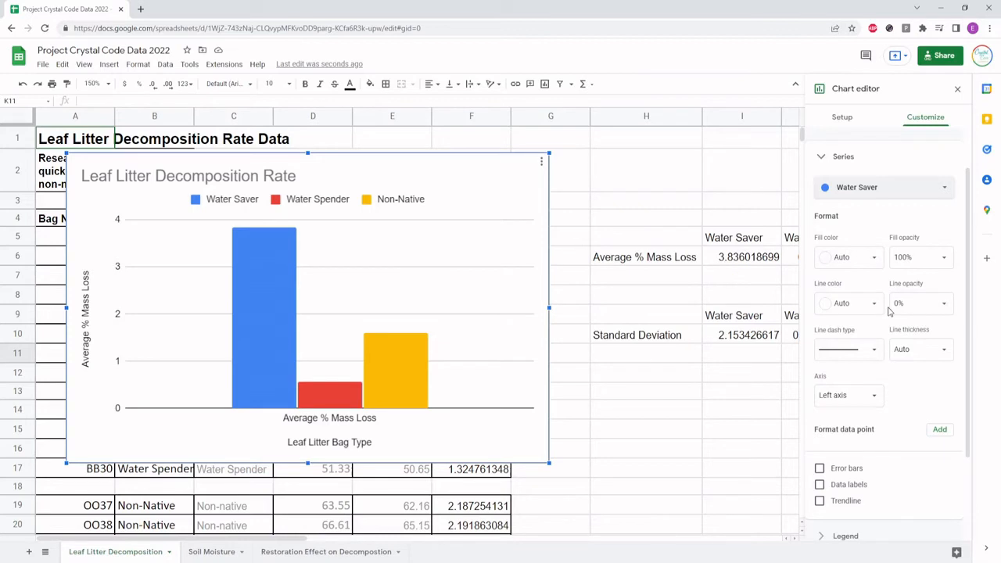
scroll(887, 311, down, 2)
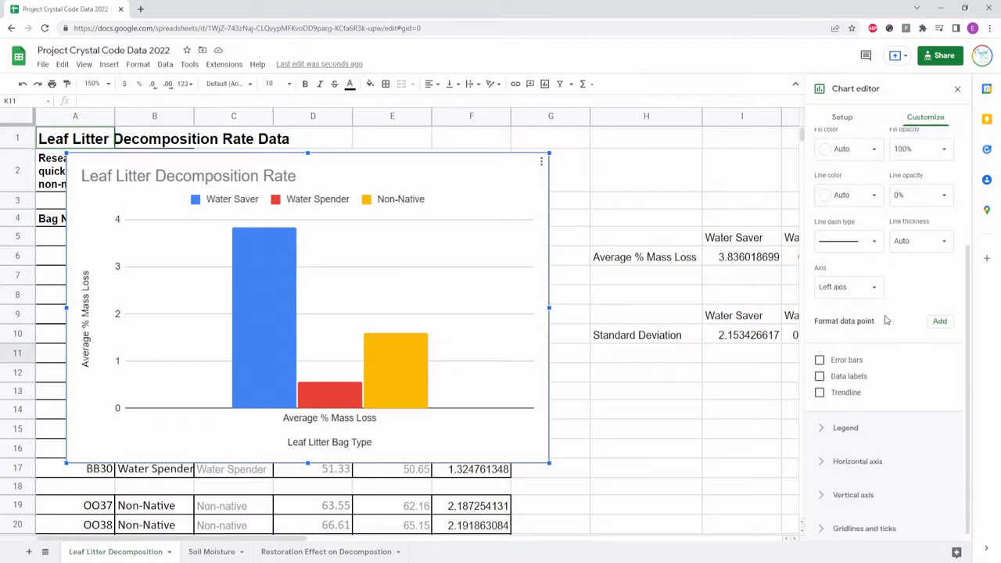
click(819, 360)
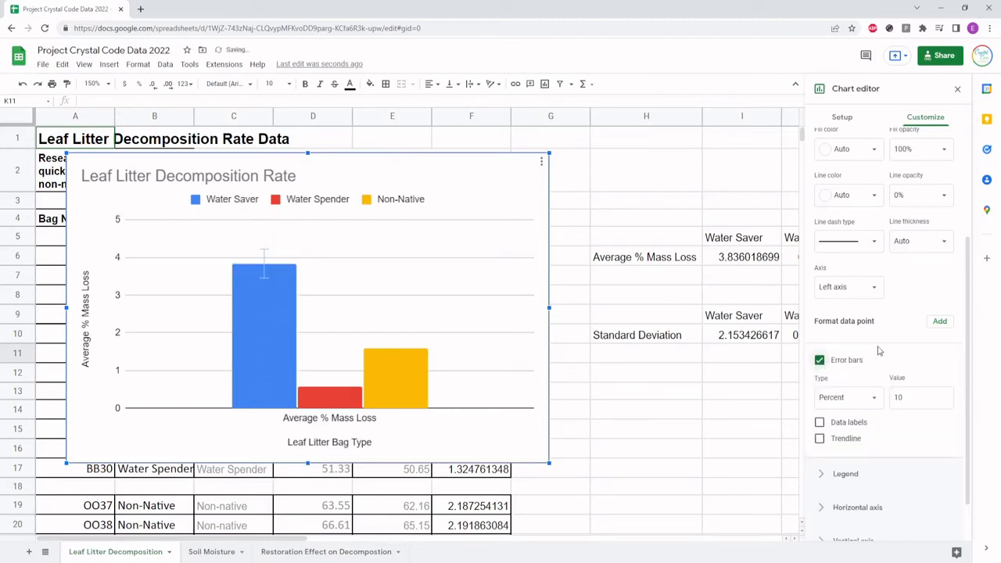
click(833, 401)
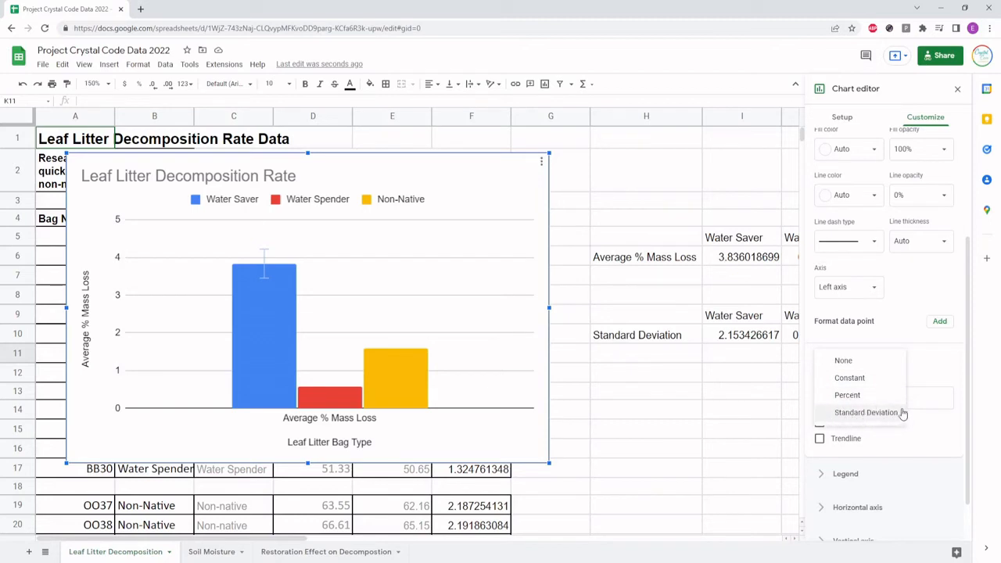
click(848, 378)
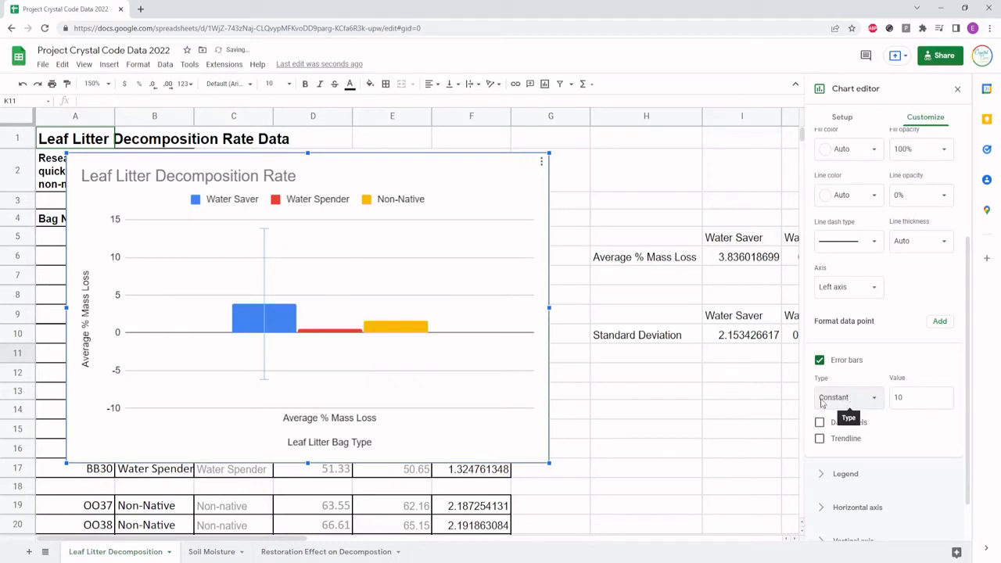
Set the Water Saver error bar value to 2.1534
click(912, 400)
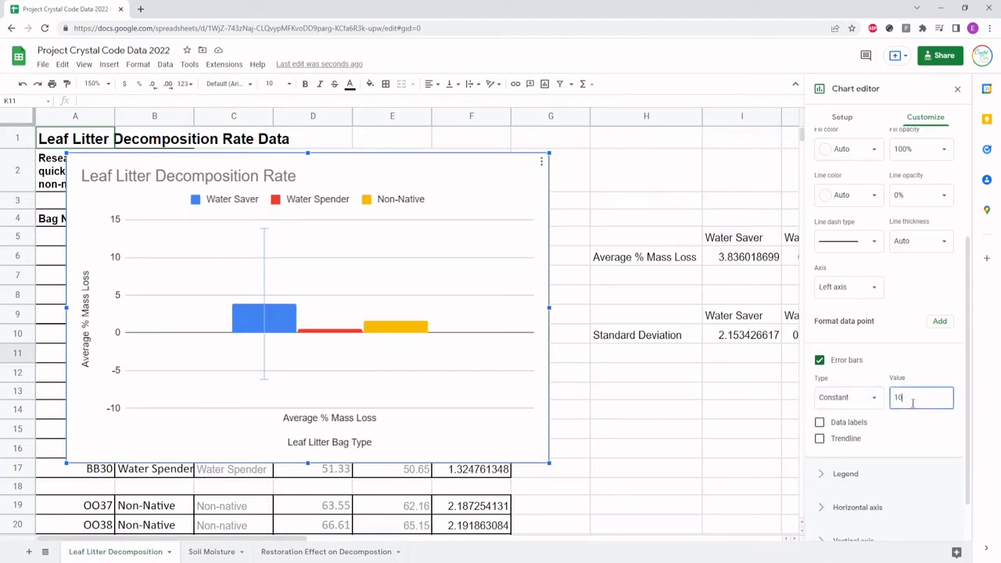
key(BackSpace)
key(BackSpace)
text(0)
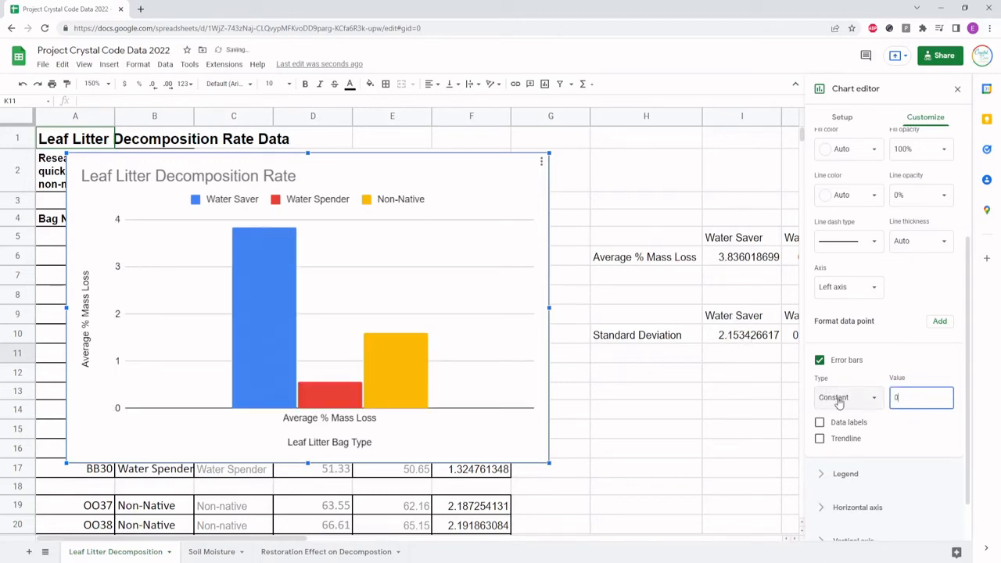
text(2.15)
key(Home)
key(Delete)
key(End)
text(34)
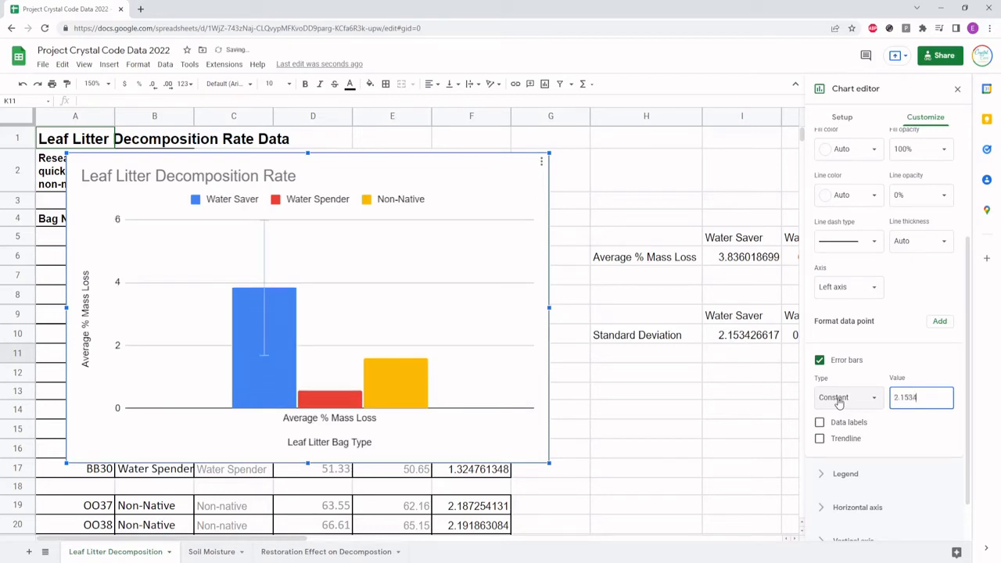
Turn the Water Saver error bars off and on again, and choose the Constant type again
click(923, 365)
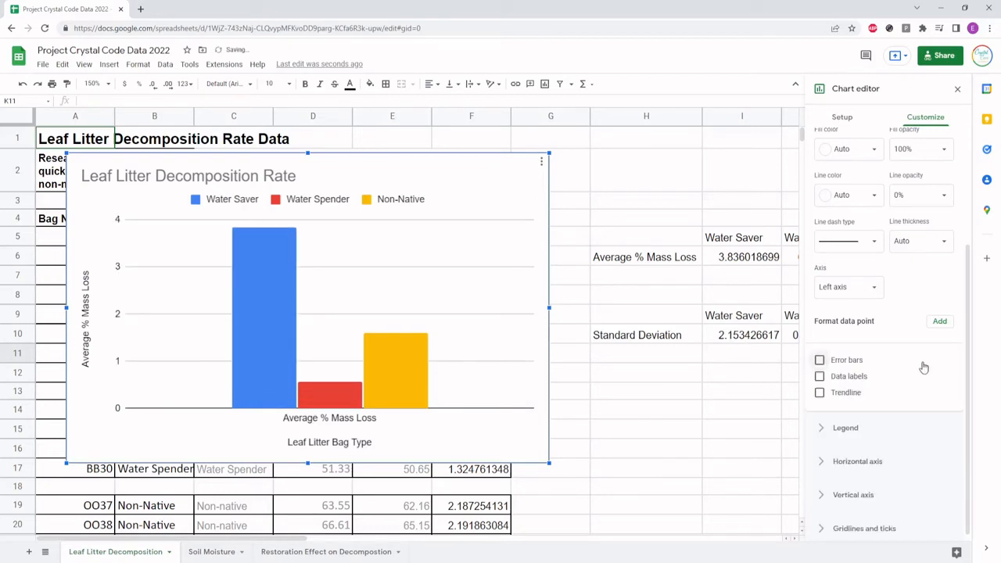
click(884, 365)
click(838, 399)
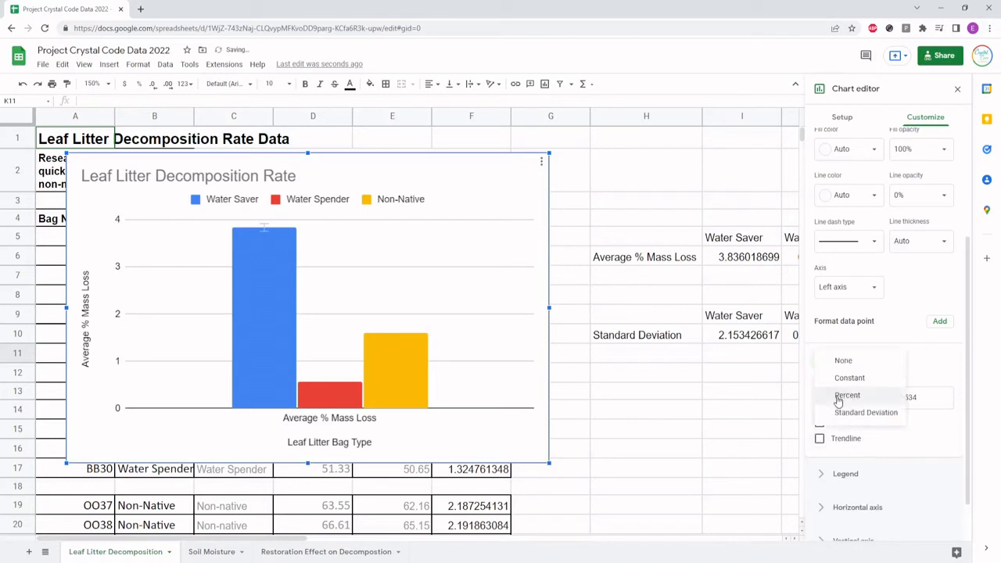
click(836, 377)
Add error bars of type Constant to the Water Spender series, bringing the standard deviations in row 10 into view
scroll(903, 380, up, 3)
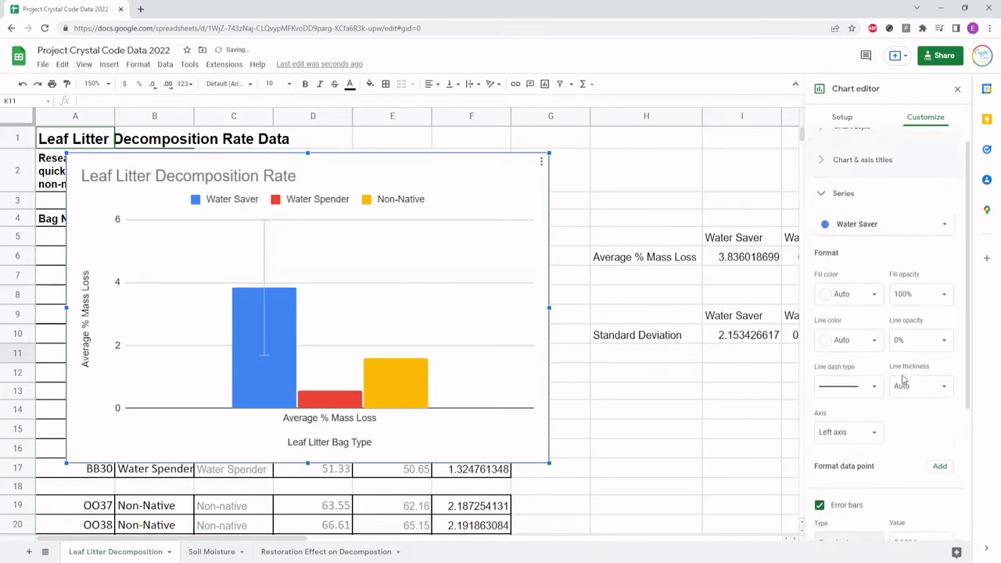
click(846, 242)
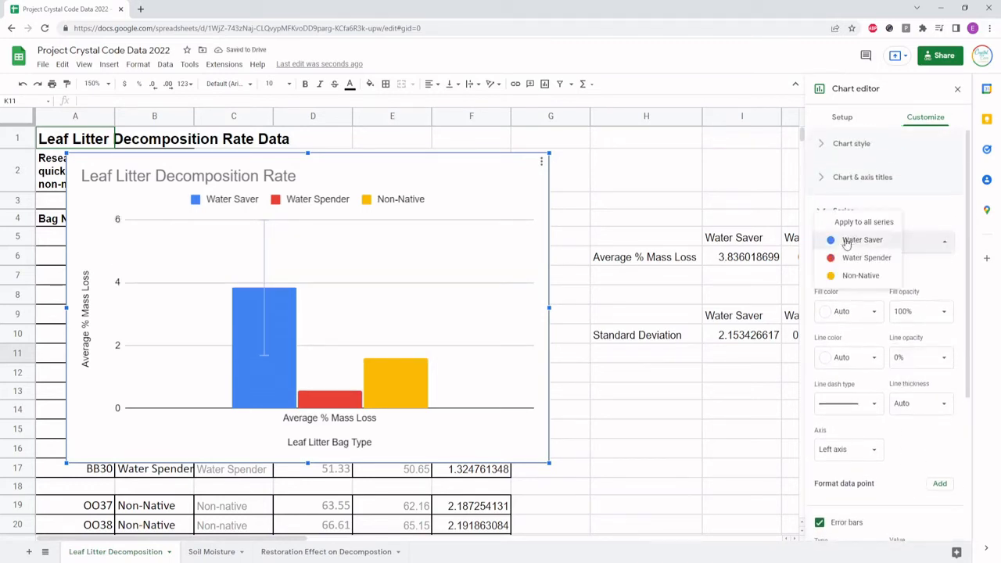
click(846, 257)
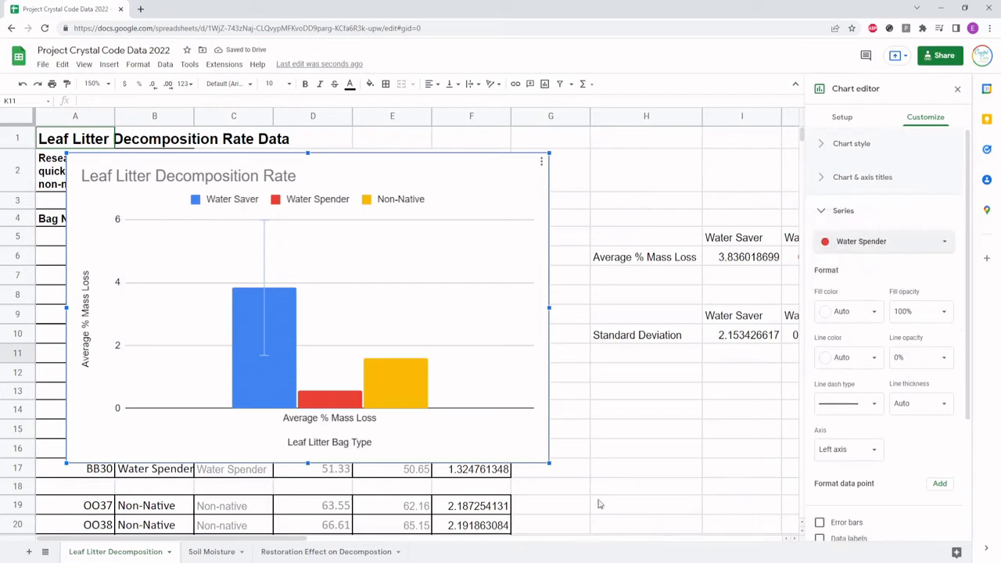
drag(252, 539, 332, 541)
scroll(874, 422, down, 1)
scroll(874, 422, down, 1)
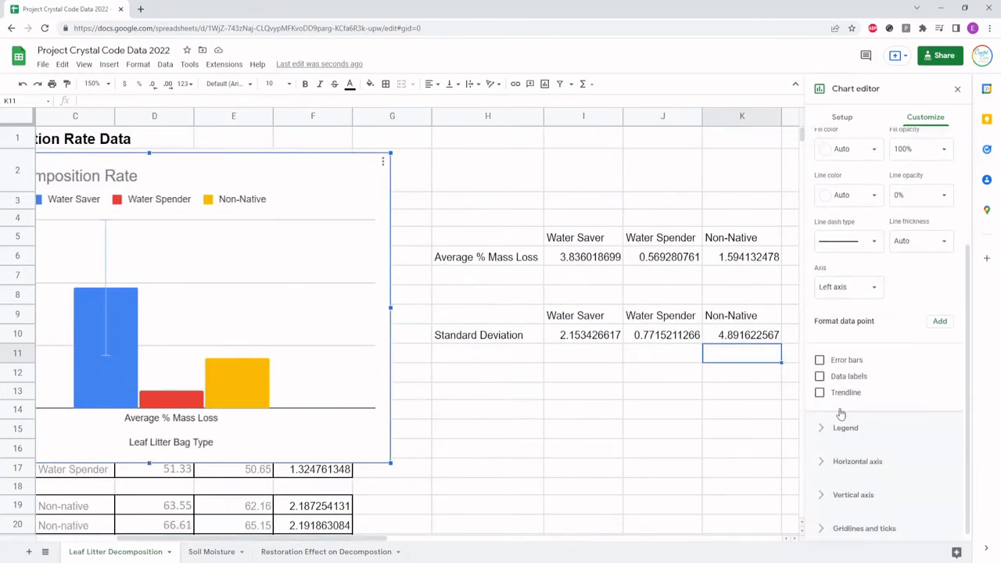
click(852, 360)
click(831, 400)
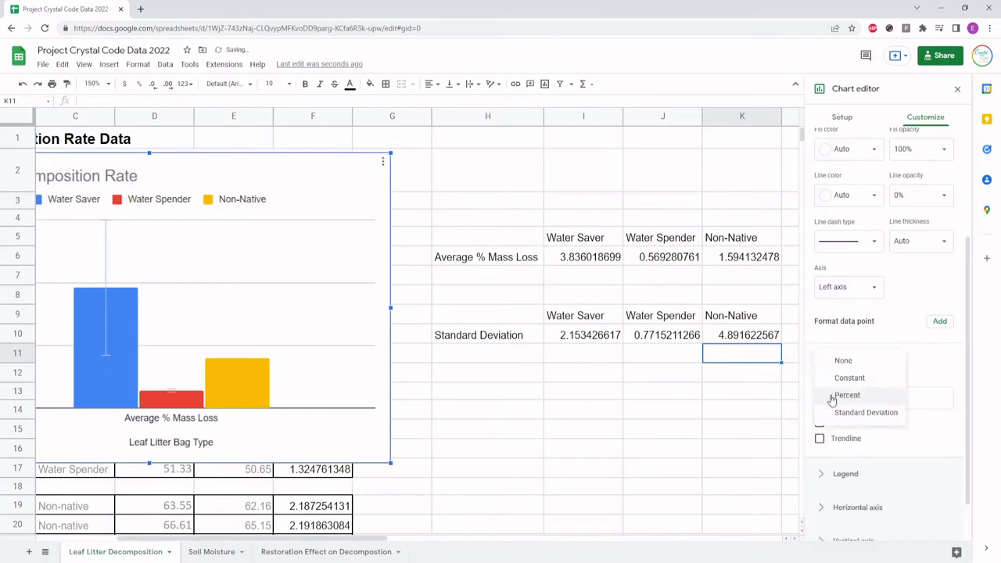
click(848, 378)
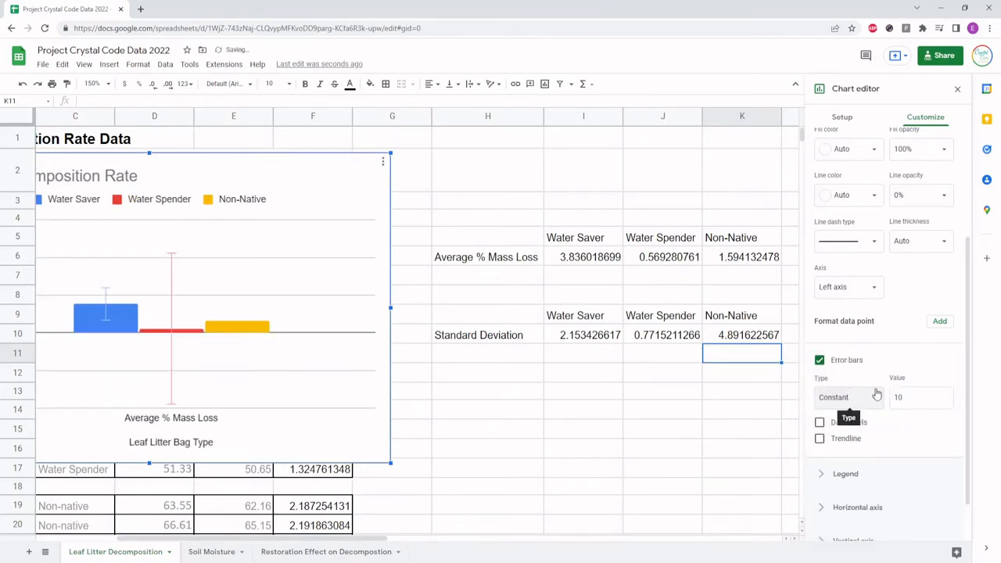
Set the Water Spender error bar value to 0.7715
click(925, 393)
key(BackSpace)
key(BackSpace)
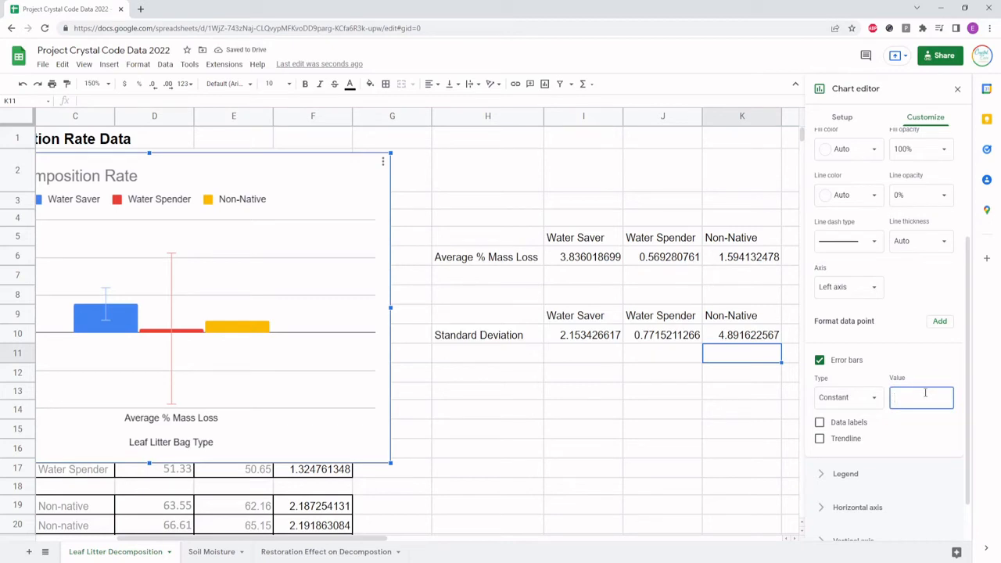
text(00.)
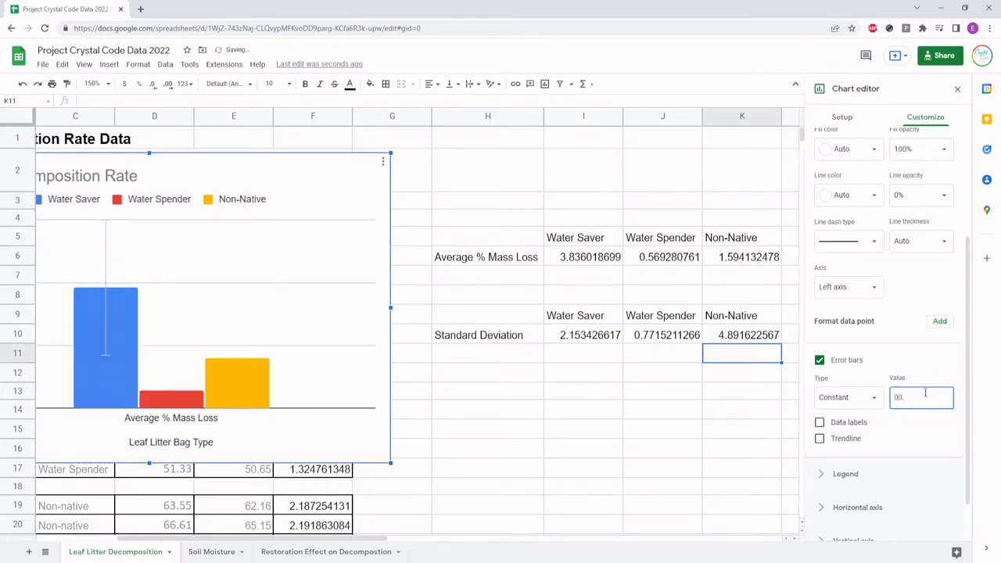
text(7715)
Add error bars of type Constant to the Non-Native series
scroll(906, 352, up, 3)
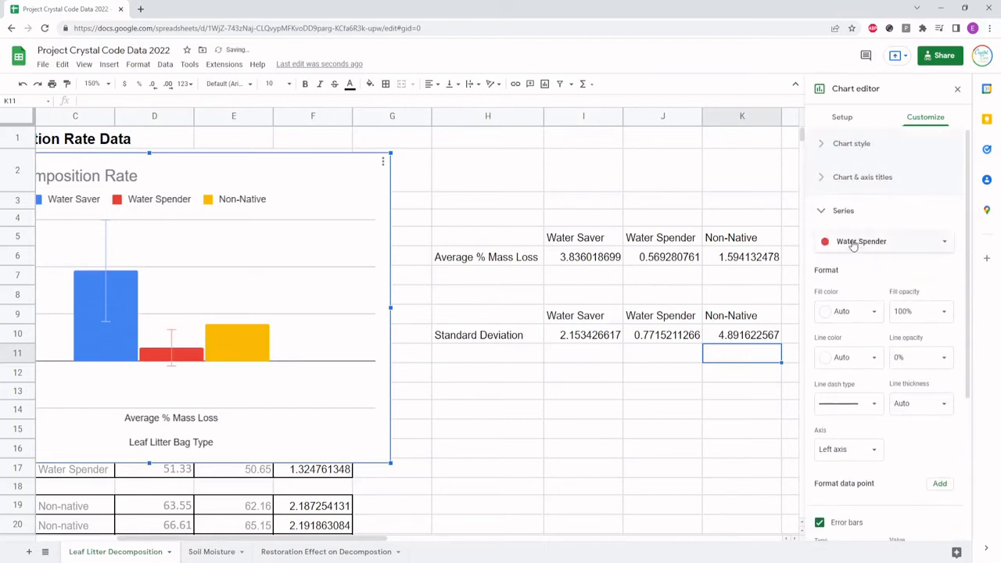
click(852, 243)
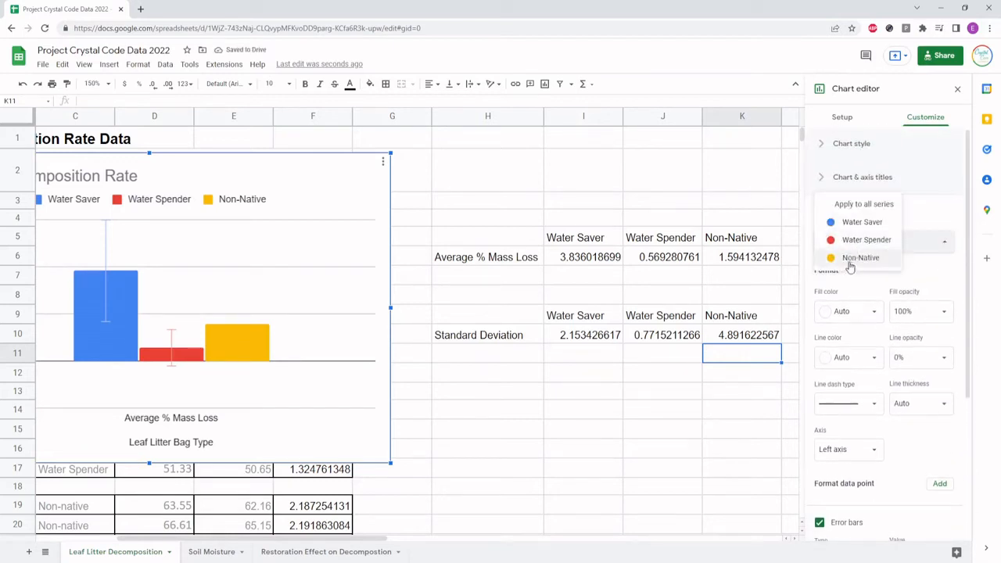
click(850, 260)
scroll(845, 344, down, 2)
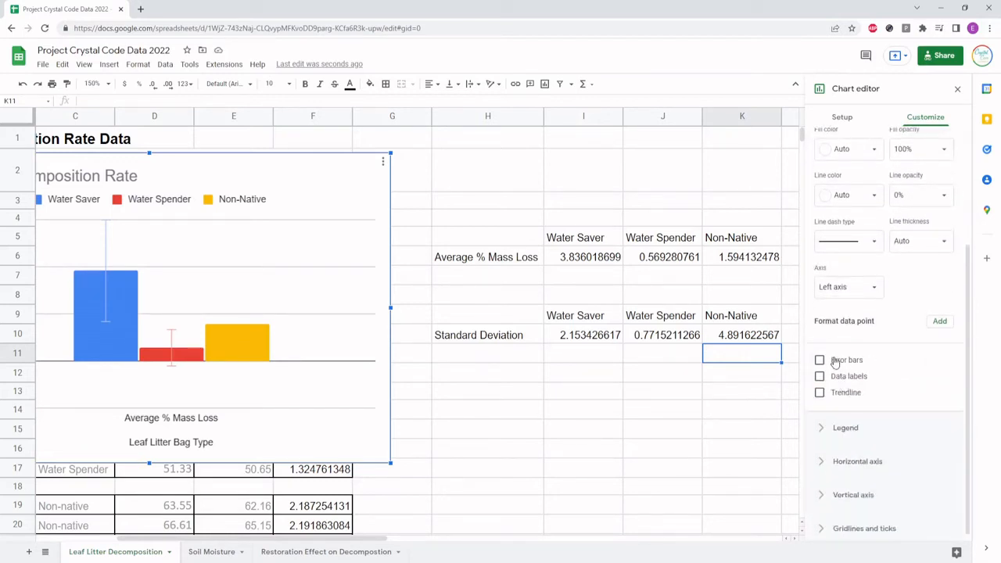
click(833, 361)
click(840, 397)
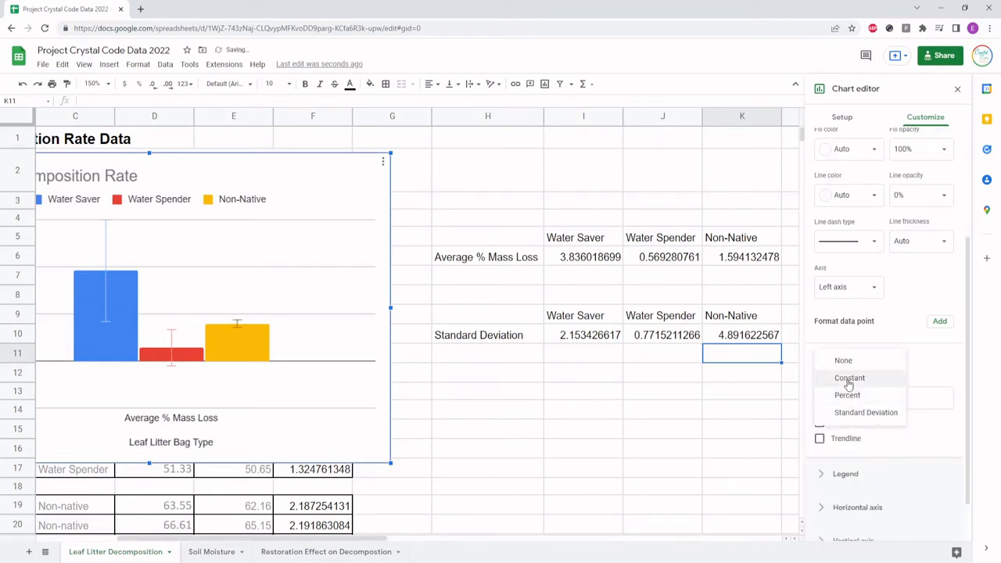
click(848, 381)
Set the Non-Native error bar value to 0.4891
click(920, 399)
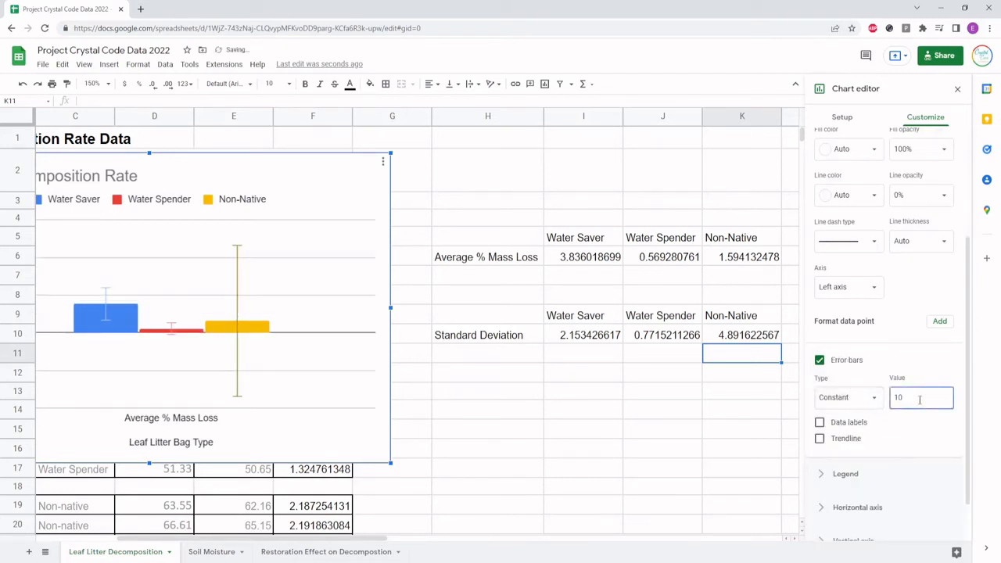
key(BackSpace)
key(BackSpace)
text(04)
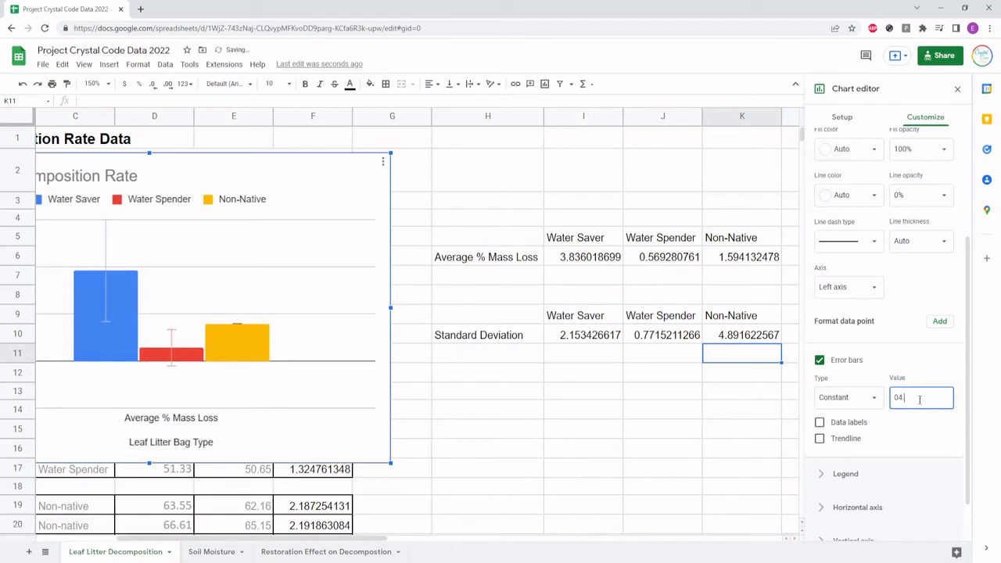
text(.)
text(891)
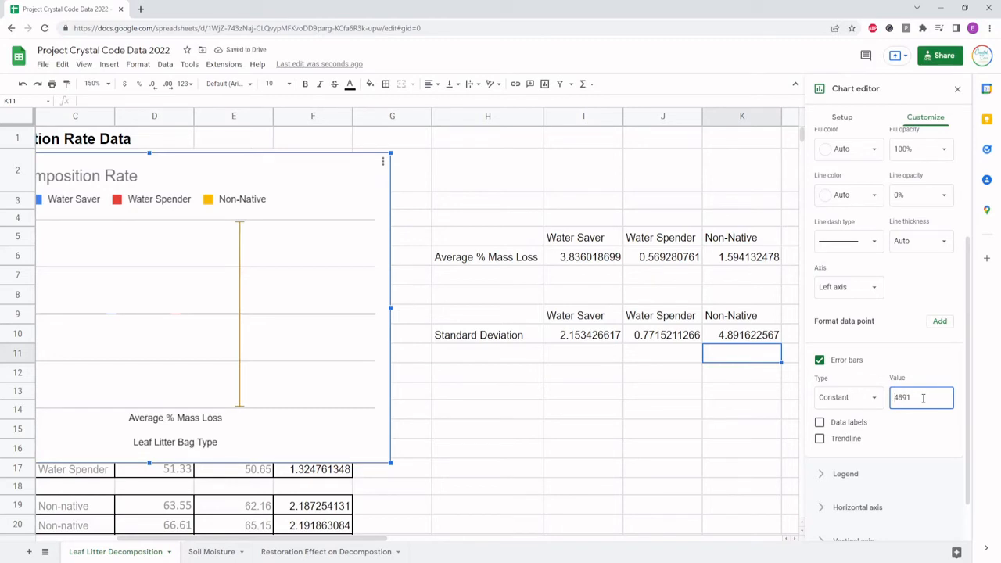
text(0.)
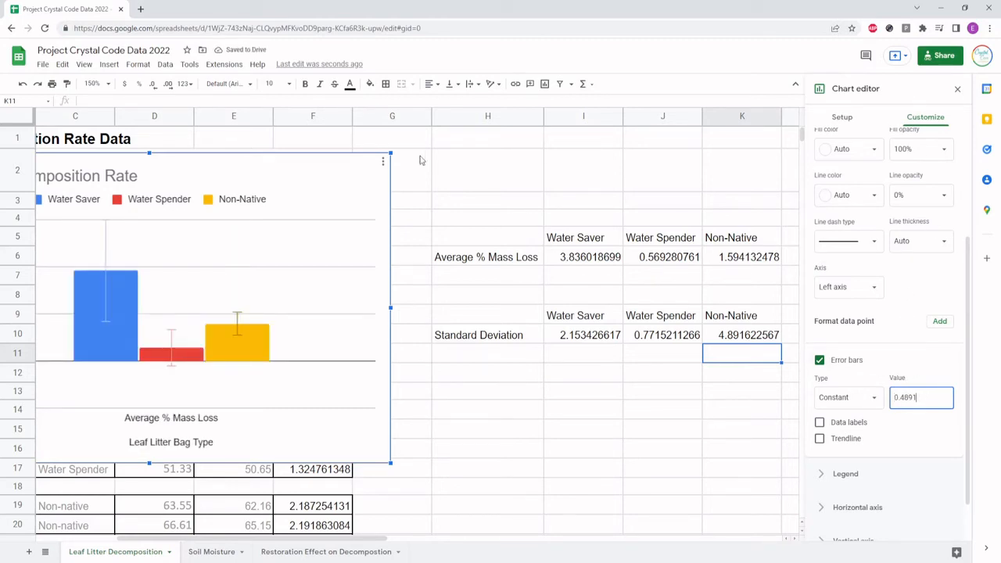
Close the chart editor and reposition the decomposition rate chart over columns F to K, rows 2 to 17
drag(319, 160, 480, 164)
scroll(938, 319, up, 3)
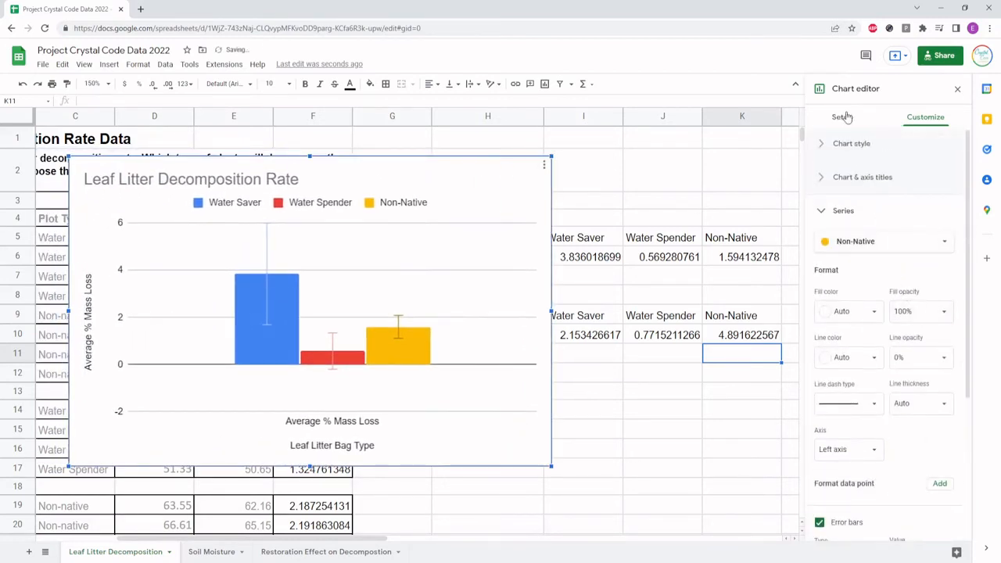
click(957, 88)
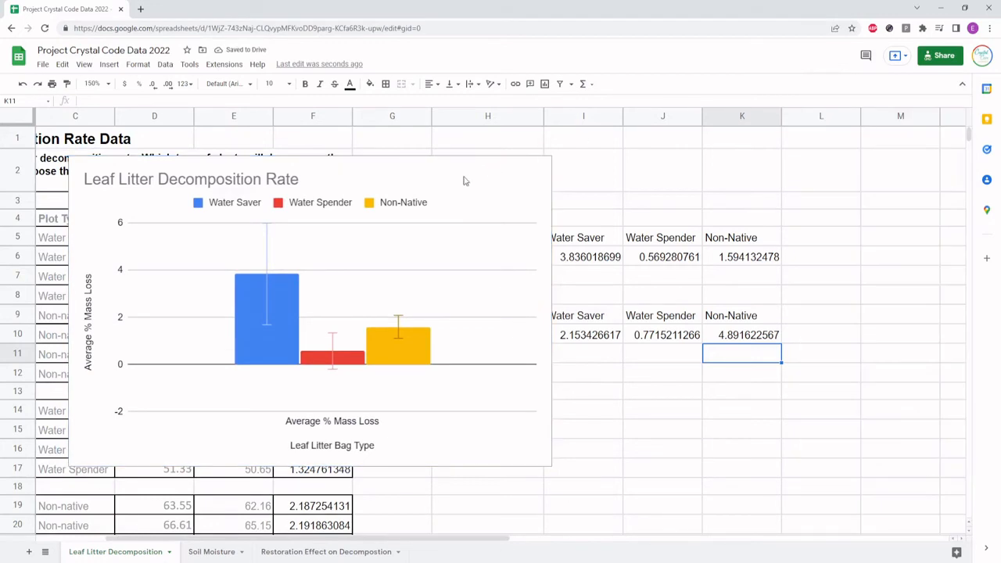
click(464, 174)
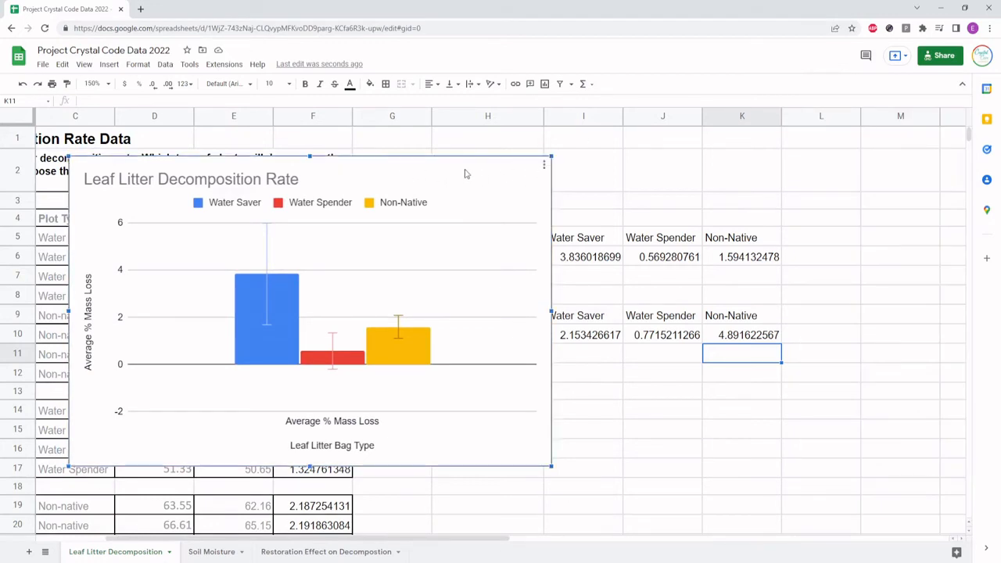
drag(464, 174, 654, 185)
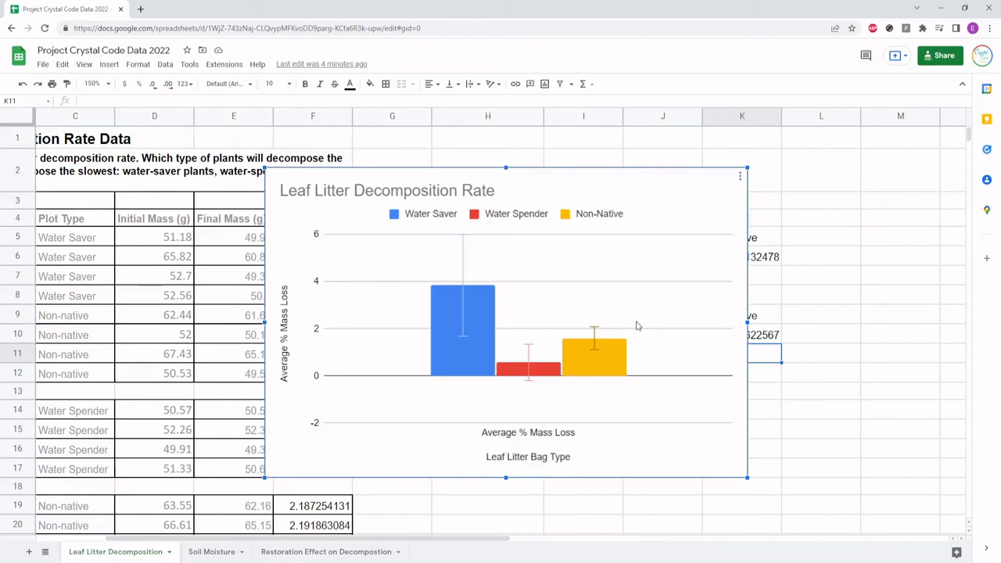
View the Soil Moisture and Restoration Effect on Decomposition sheets, and return to the chart on the Leaf Litter Decomposition sheet
mouse_move(472, 379)
mouse_move(442, 355)
click(206, 552)
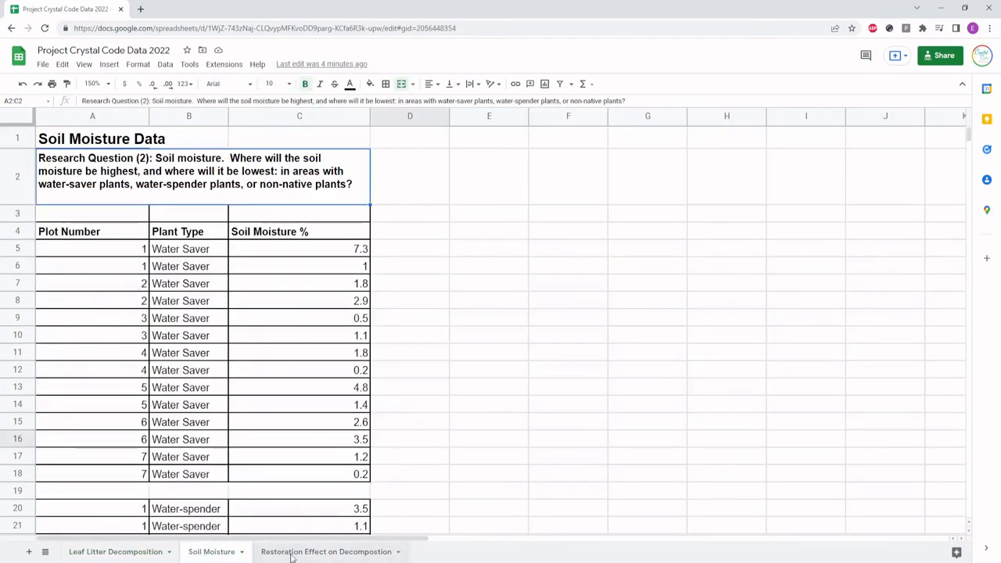
click(291, 552)
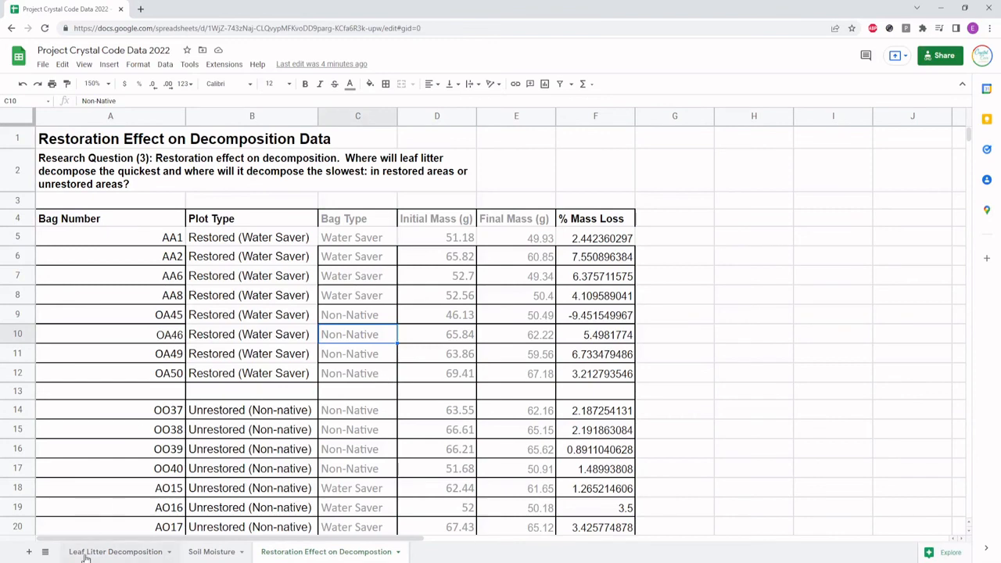
click(90, 552)
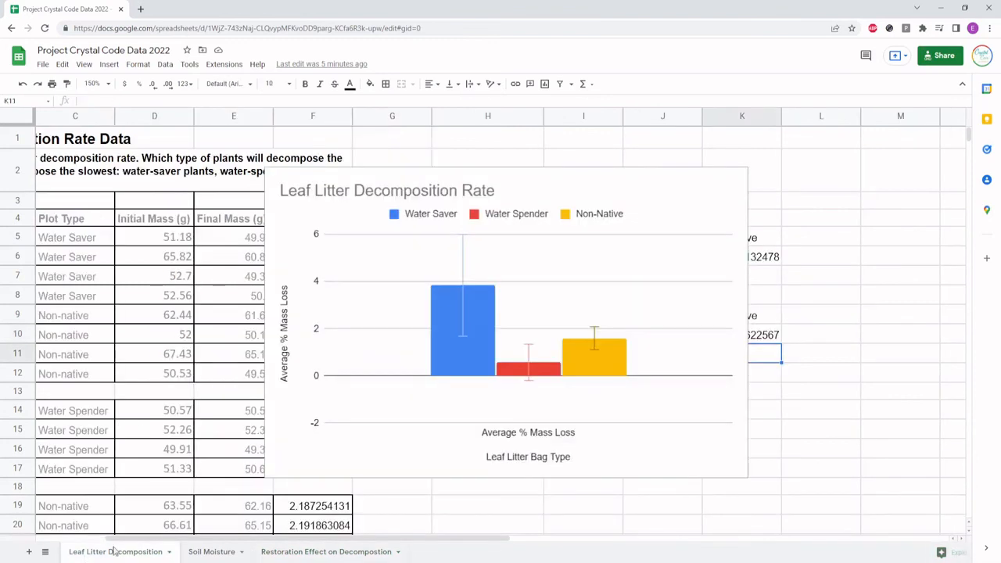
click(683, 193)
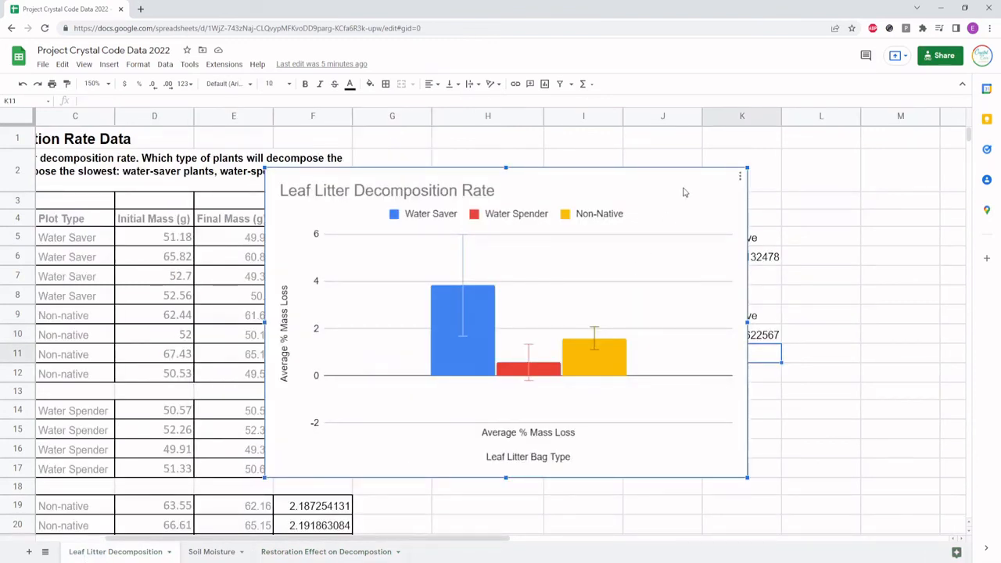